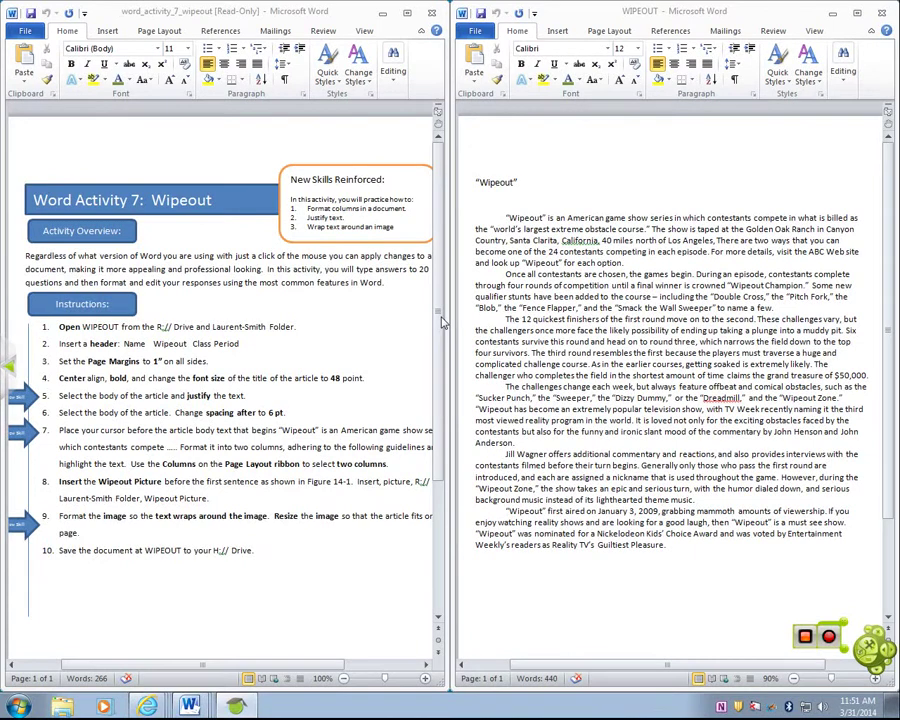
{"action": "left_click", "coordinate": [475, 182]}
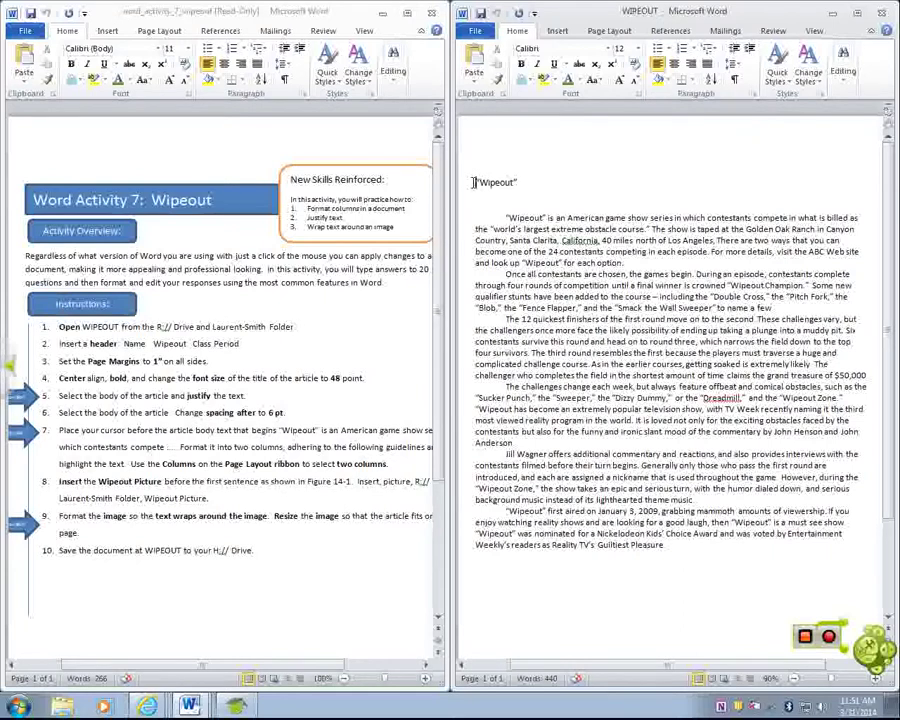
{"action": "left_click", "coordinate": [478, 216]}
{"action": "left_click_drag", "start_coordinate": [478, 216], "coordinate": [790, 566]}
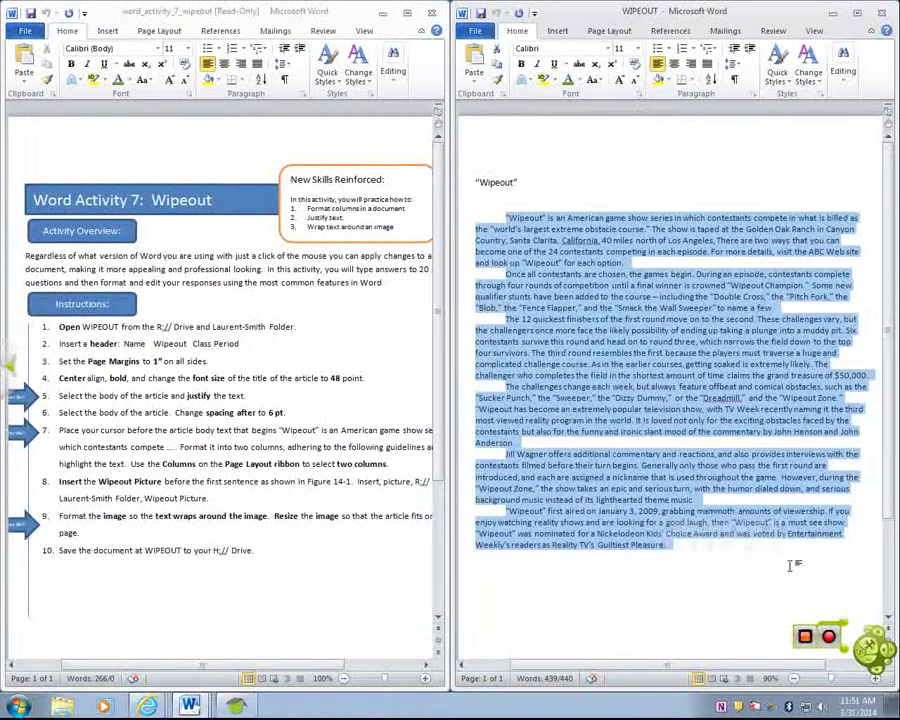
{"action": "left_click", "coordinate": [487, 218]}
{"action": "left_click_drag", "start_coordinate": [487, 218], "coordinate": [738, 543]}
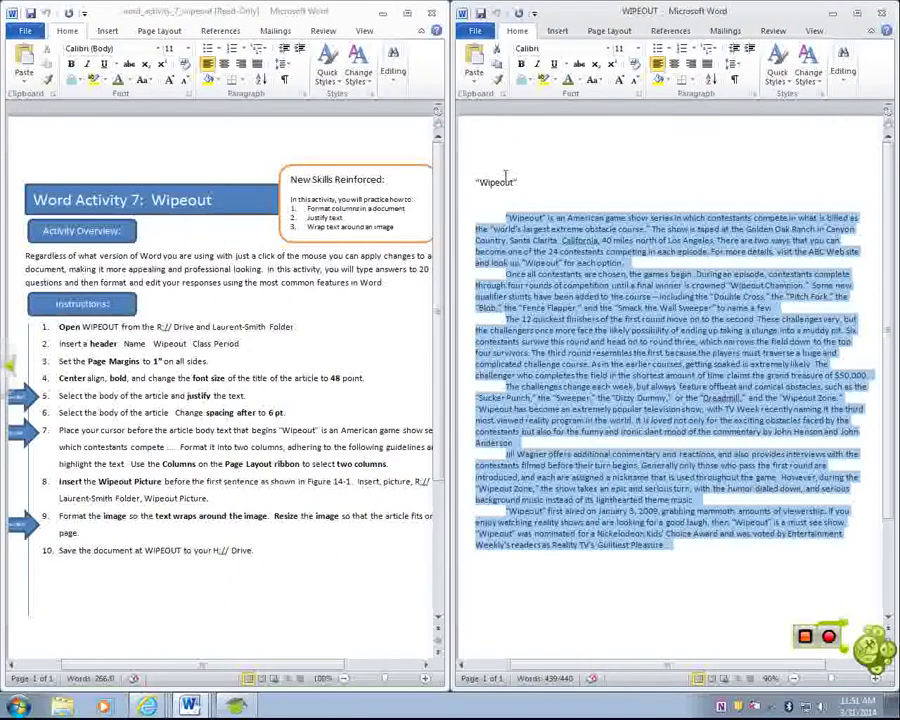
Center the article title "Wipeout" and format it in bold at 20 pt.
{"action": "left_click", "coordinate": [533, 181]}
{"action": "left_click", "coordinate": [464, 182]}
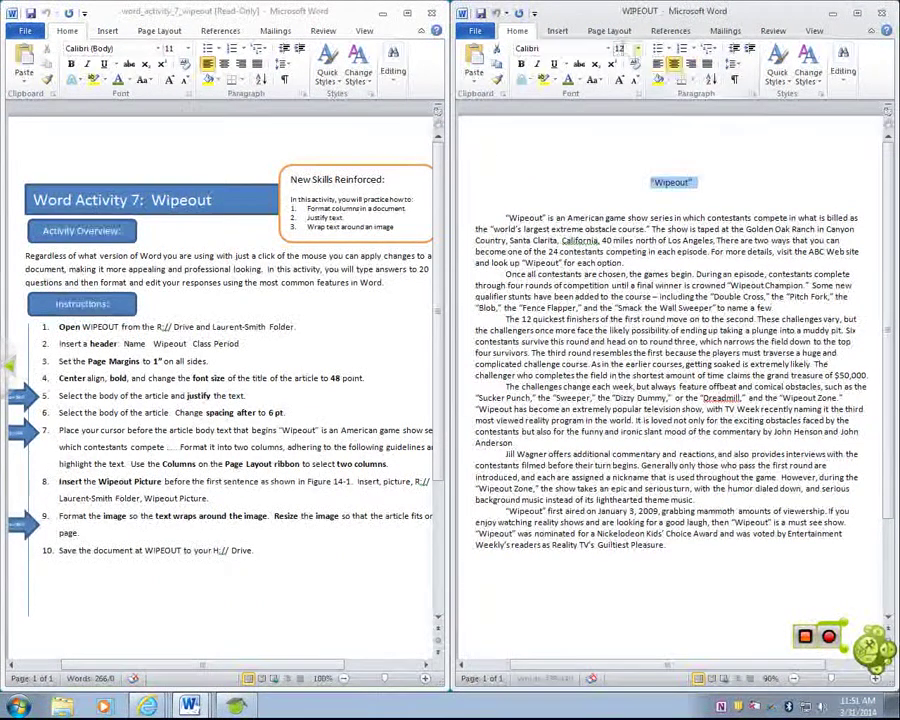
{"action": "left_click", "coordinate": [637, 48]}
{"action": "left_click", "coordinate": [622, 159]}
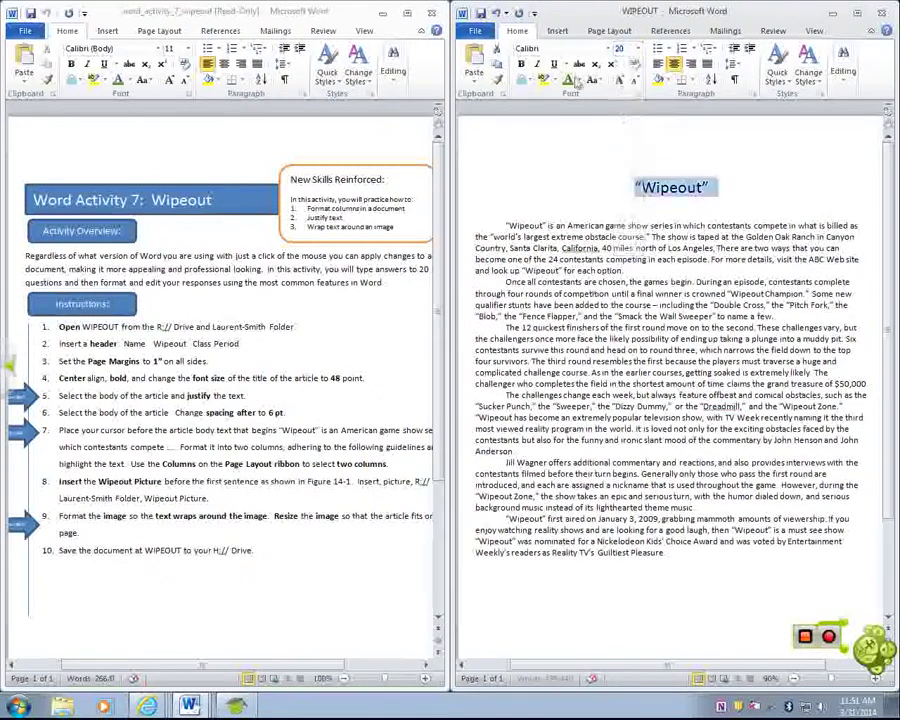
{"action": "left_click", "coordinate": [521, 63]}
Format the whole article body below the title into two columns and justify its text.
{"action": "left_click", "coordinate": [478, 212]}
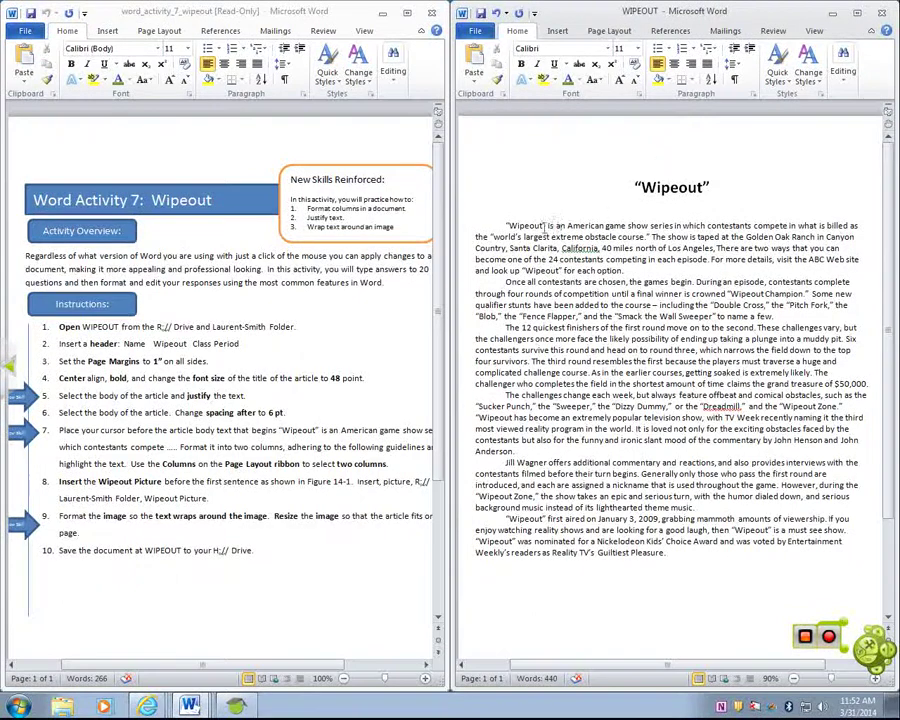
{"action": "left_click_drag", "start_coordinate": [470, 222], "coordinate": [660, 237]}
{"action": "left_click", "coordinate": [505, 226]}
{"action": "left_click_drag", "start_coordinate": [497, 226], "coordinate": [840, 581]}
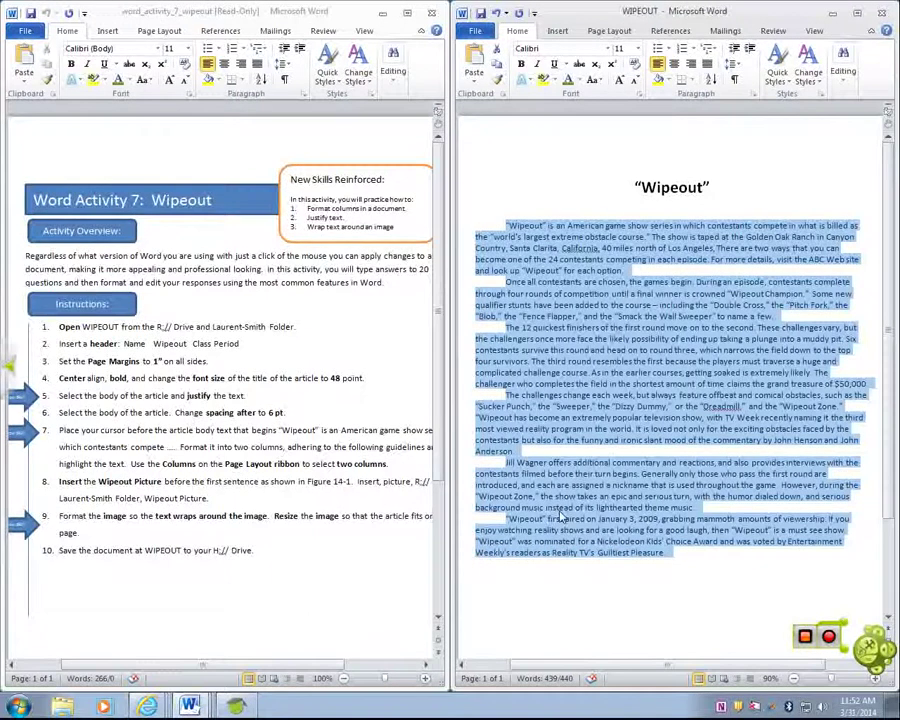
{"action": "left_click", "coordinate": [606, 32]}
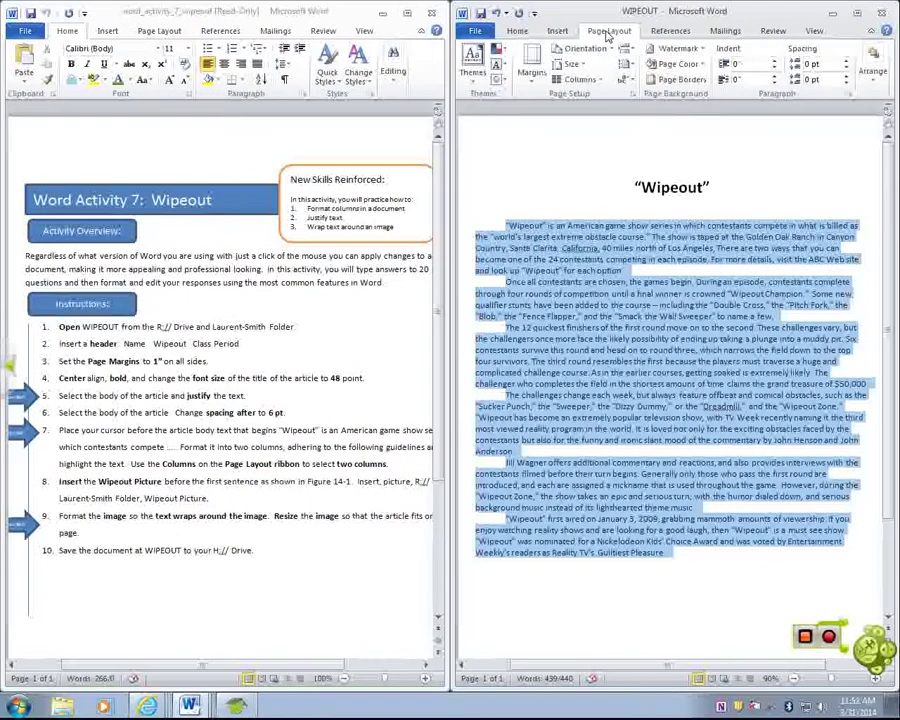
{"action": "left_click", "coordinate": [600, 85]}
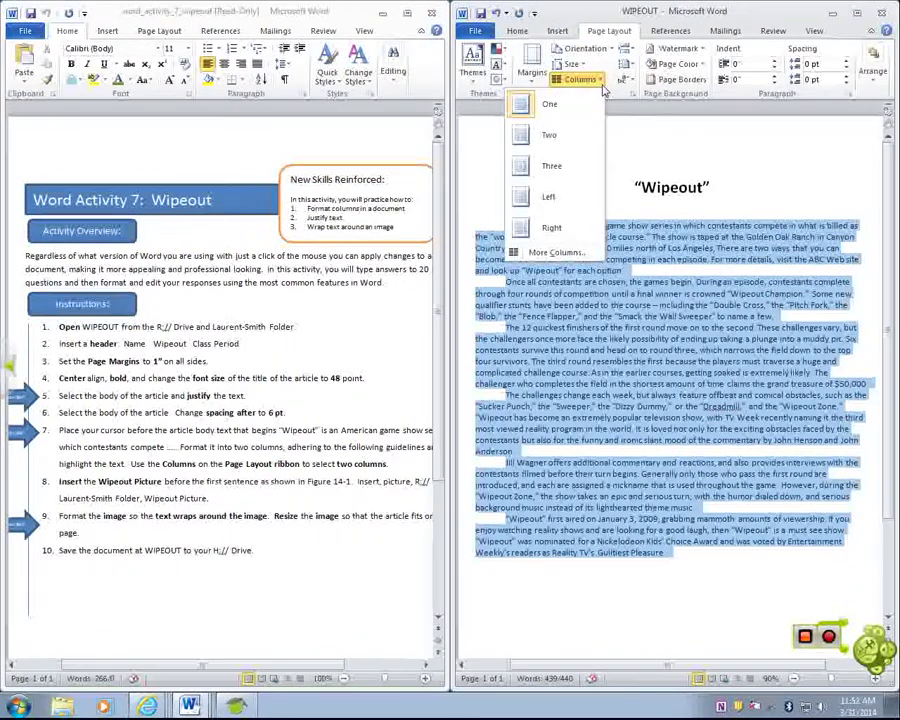
{"action": "left_click", "coordinate": [581, 134]}
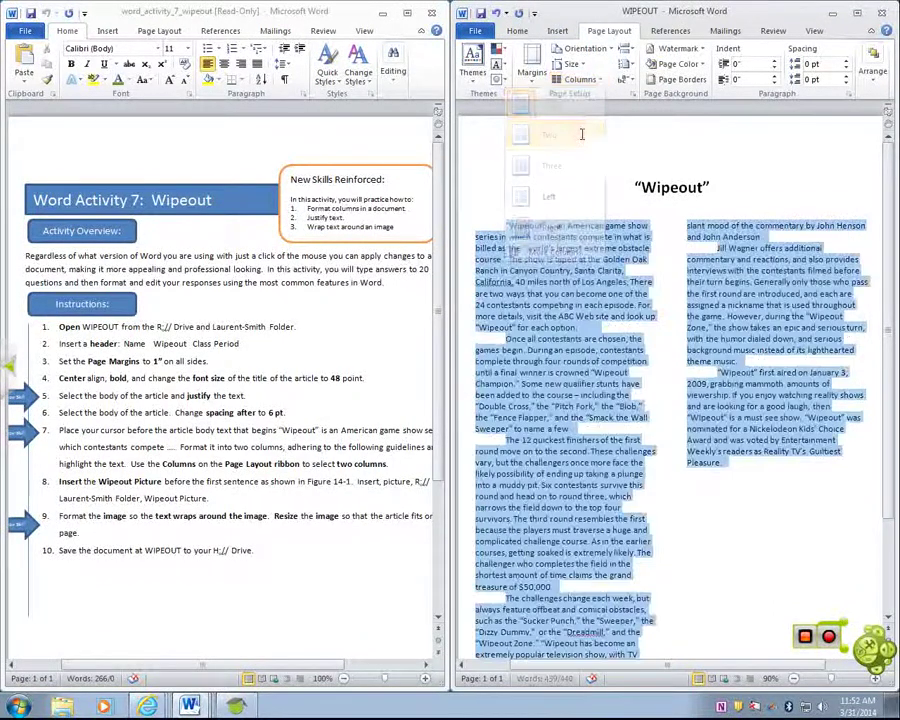
{"action": "left_click", "coordinate": [596, 84]}
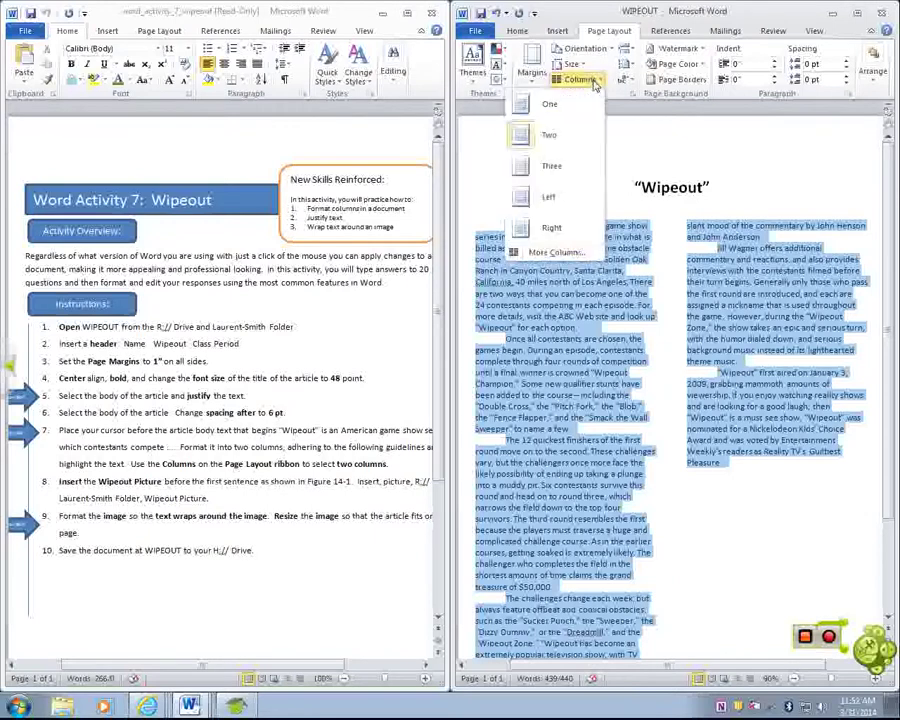
{"action": "left_click", "coordinate": [572, 132]}
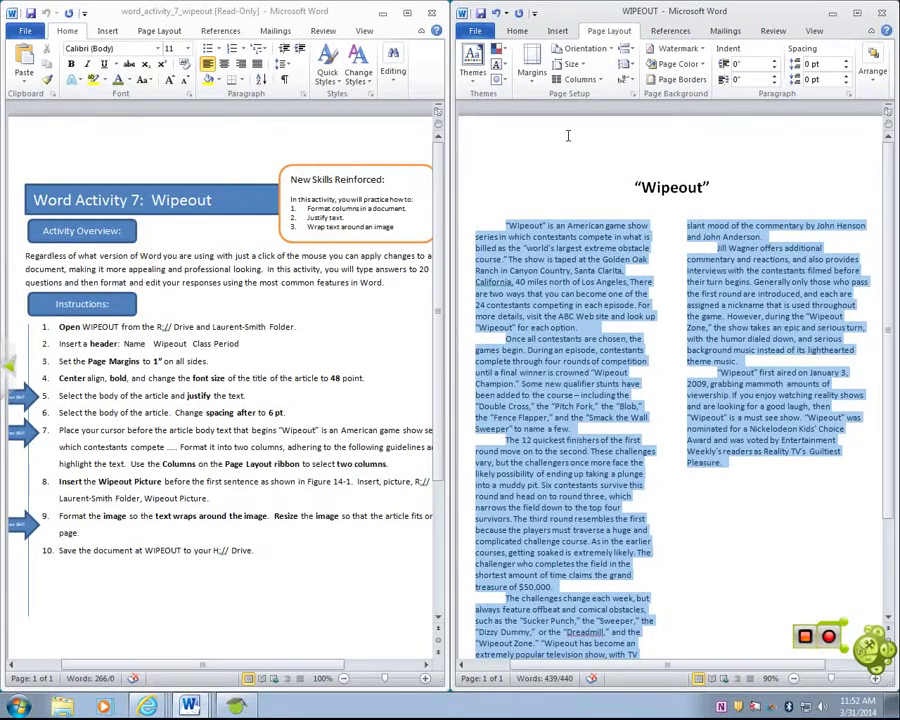
{"action": "left_click", "coordinate": [516, 31]}
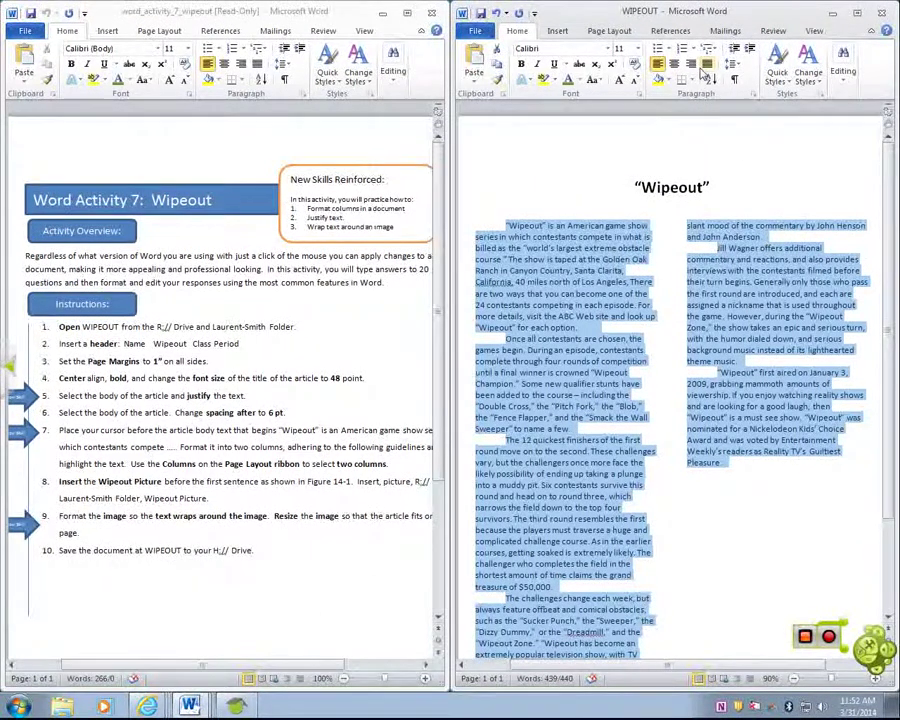
{"action": "key", "text": "ctrl+j"}
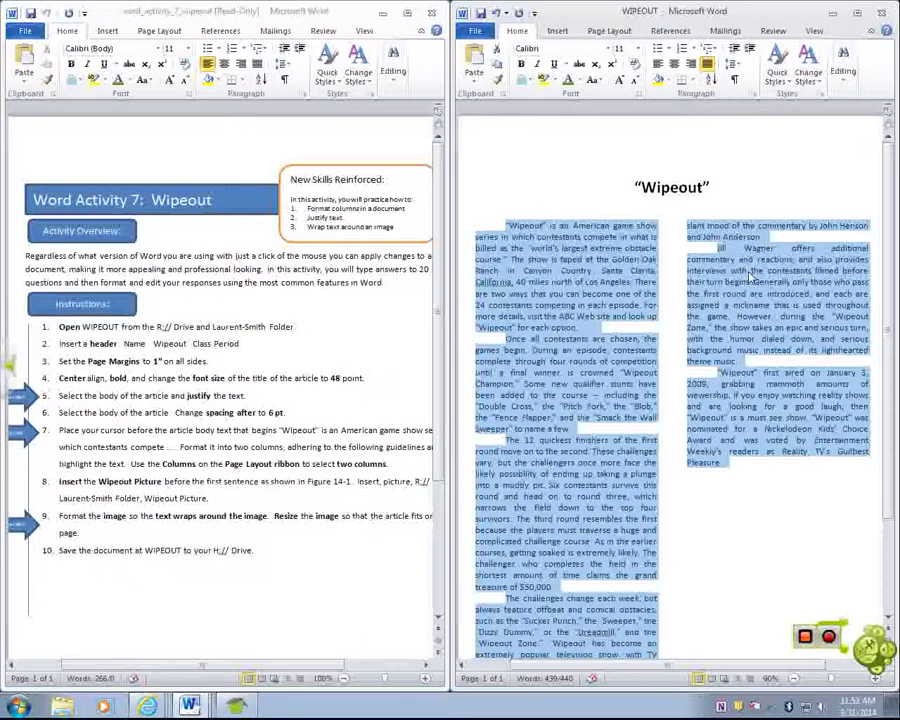
Insert the Wipeout Picture from the 8th Grade folder before the article's first sentence and maximize the document window.
{"action": "left_click", "coordinate": [503, 224]}
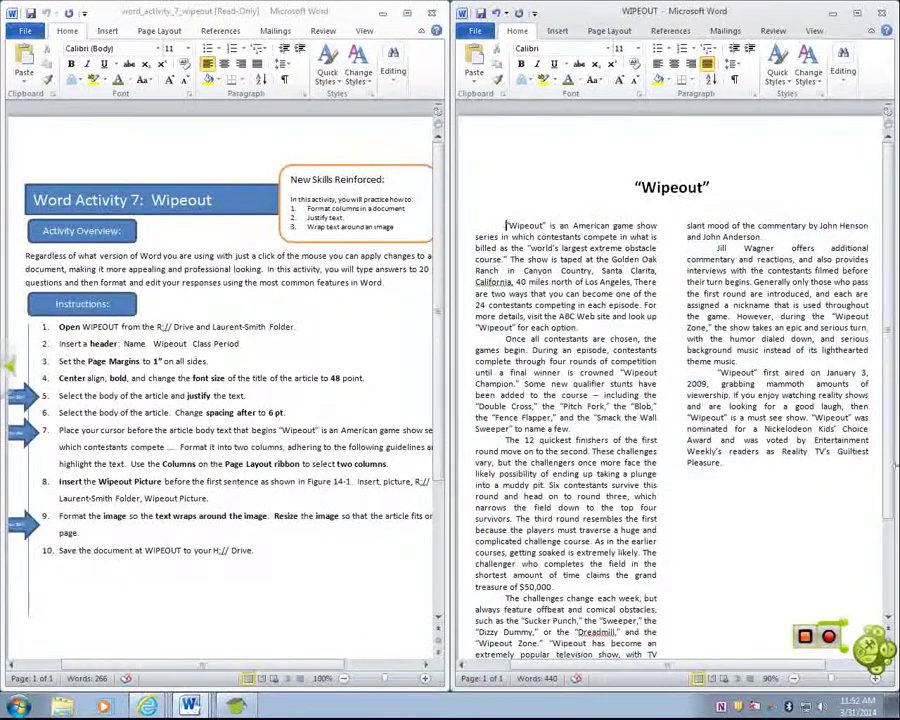
{"action": "left_click", "coordinate": [559, 32]}
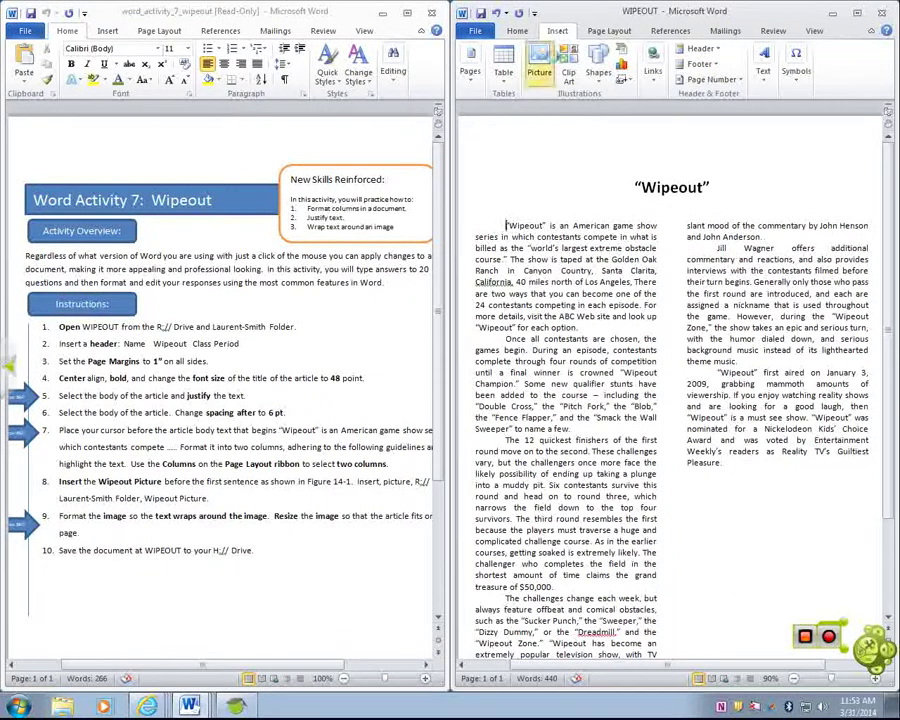
{"action": "left_click", "coordinate": [551, 58]}
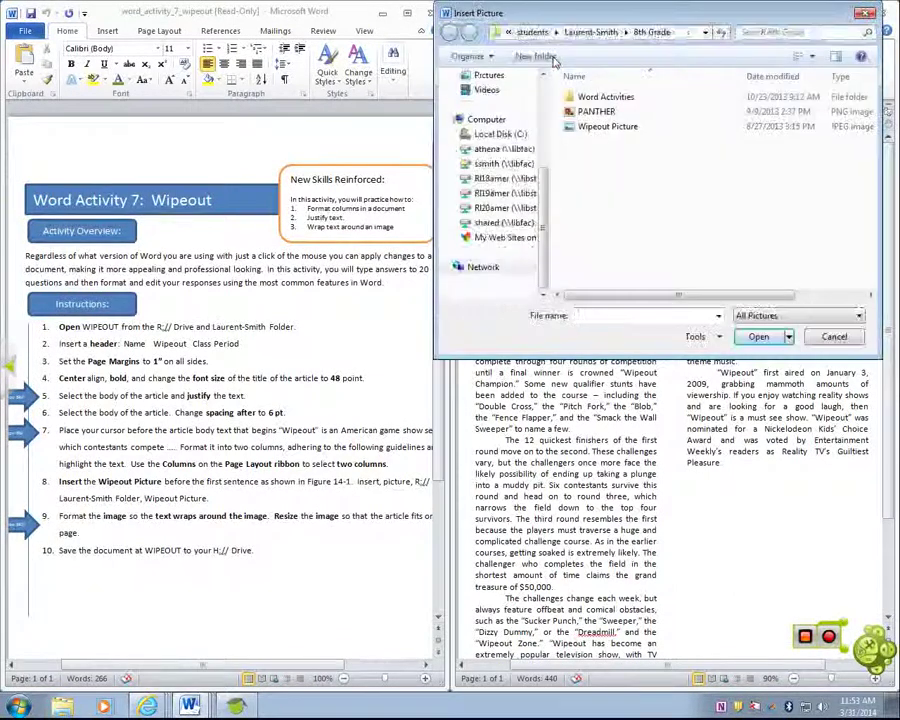
{"action": "left_click", "coordinate": [589, 130]}
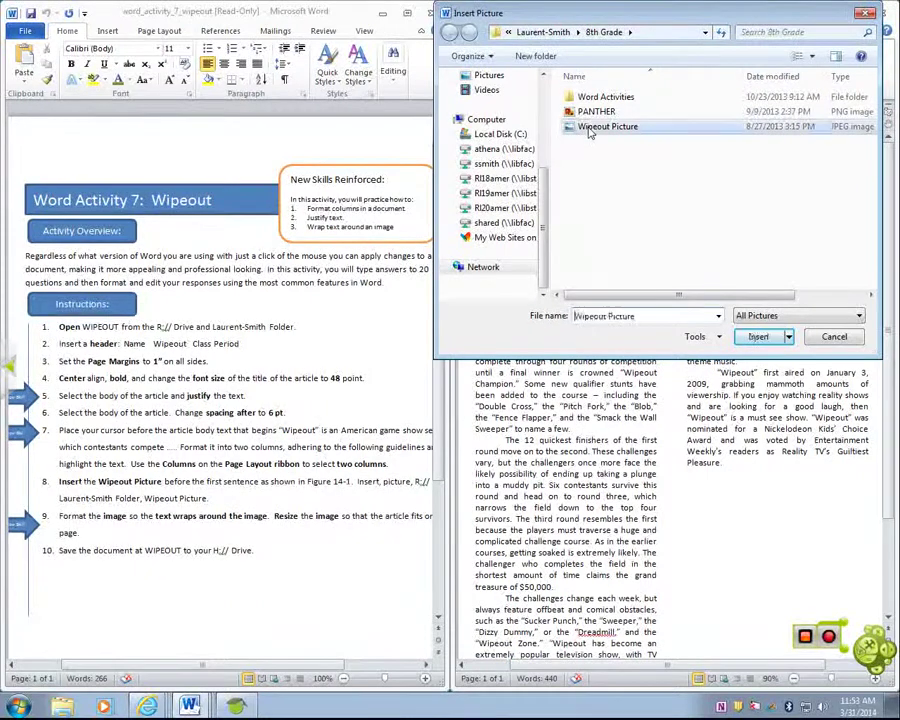
{"action": "left_click", "coordinate": [760, 337]}
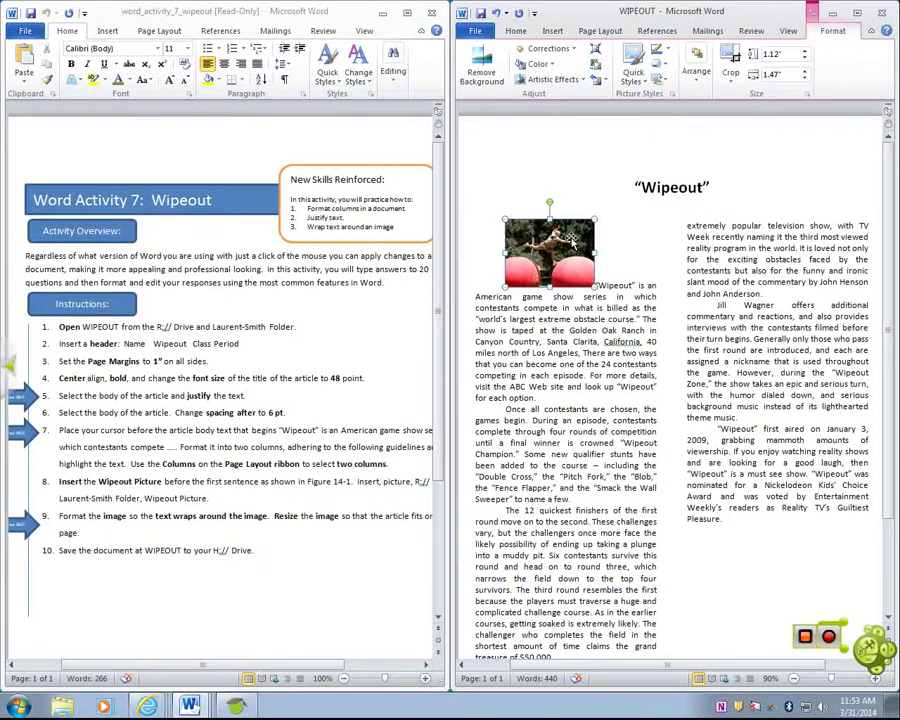
{"action": "left_click", "coordinate": [857, 13]}
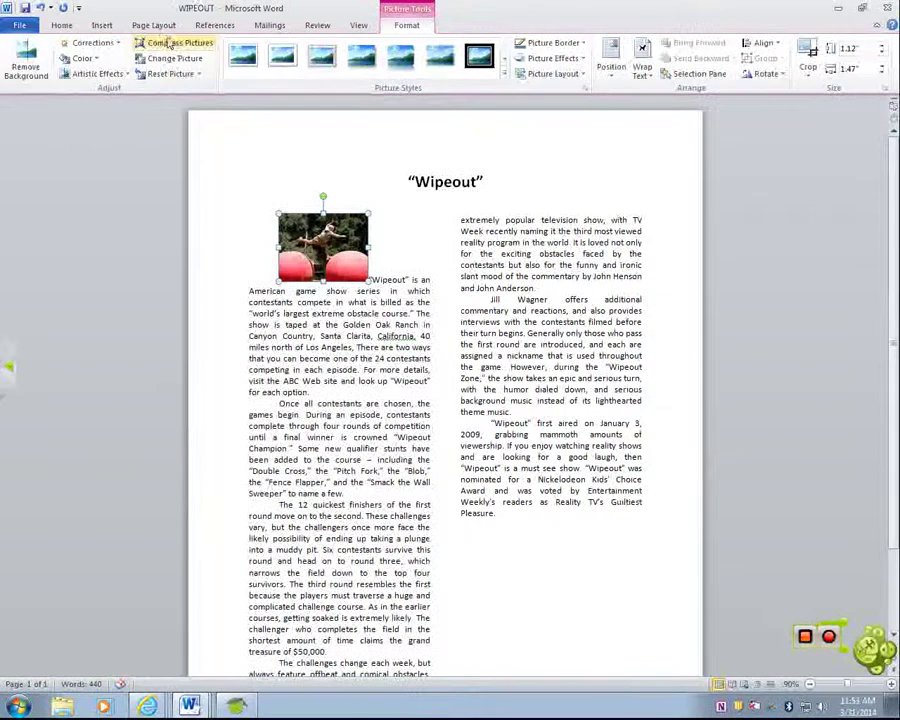
Try Remove Background on the inserted picture and undo it.
{"action": "left_click", "coordinate": [30, 67]}
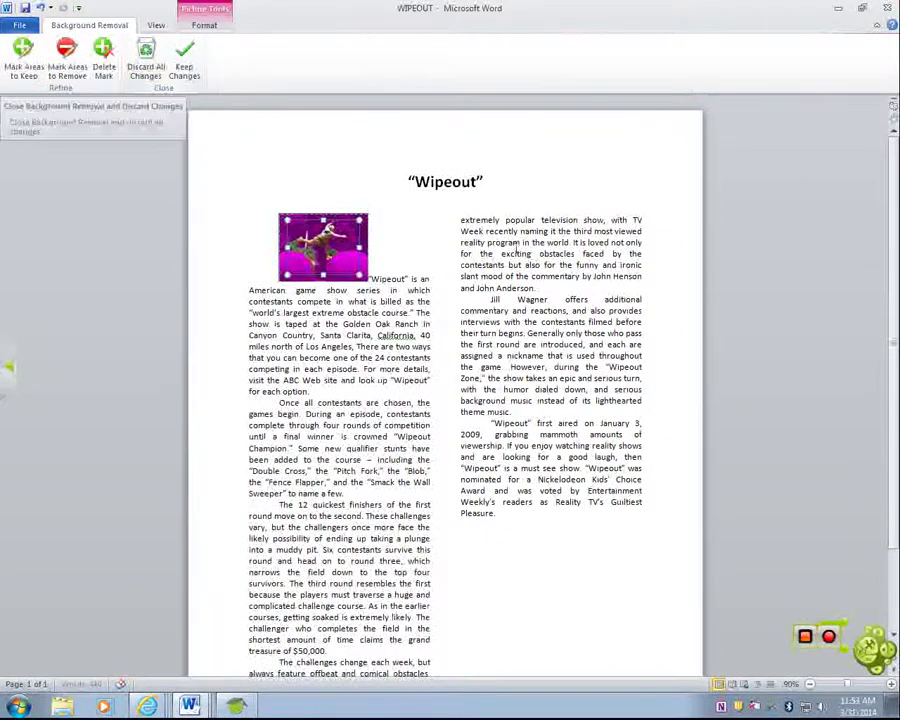
{"action": "left_click", "coordinate": [446, 268]}
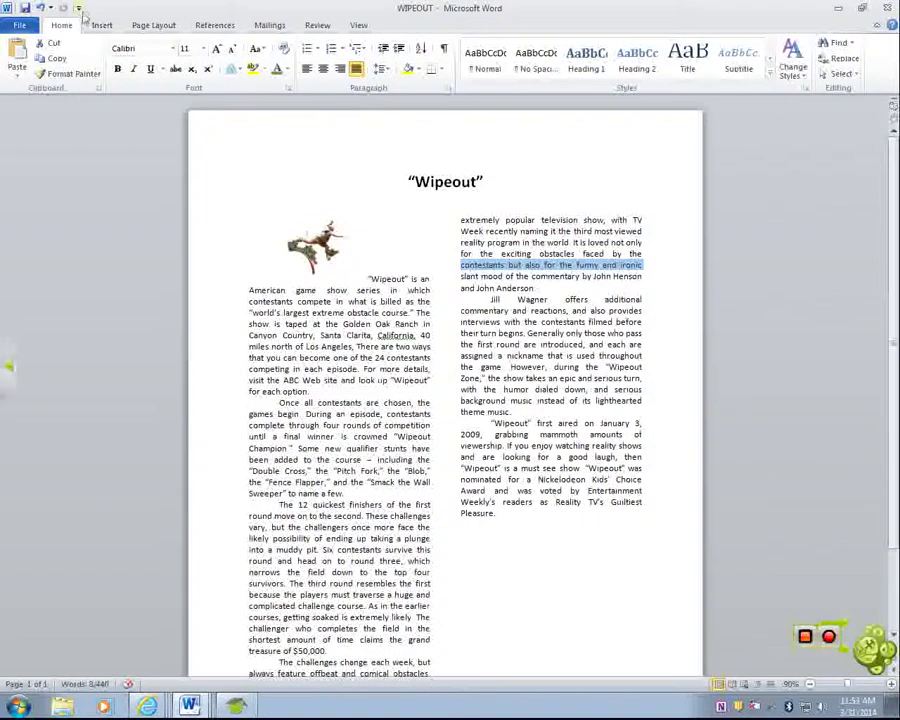
{"action": "left_click", "coordinate": [40, 9]}
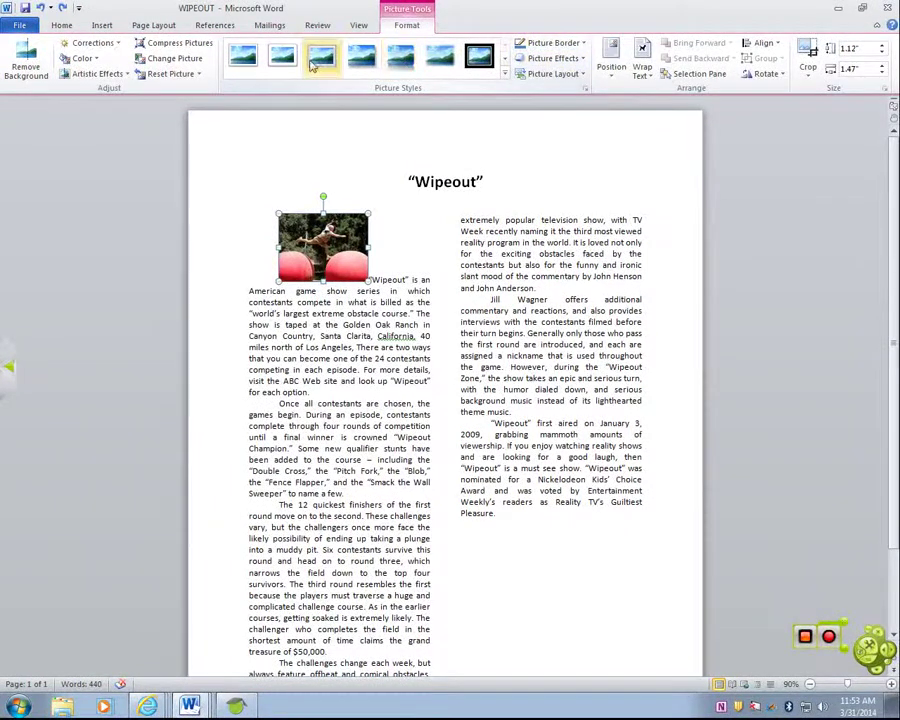
{"action": "left_click", "coordinate": [765, 77]}
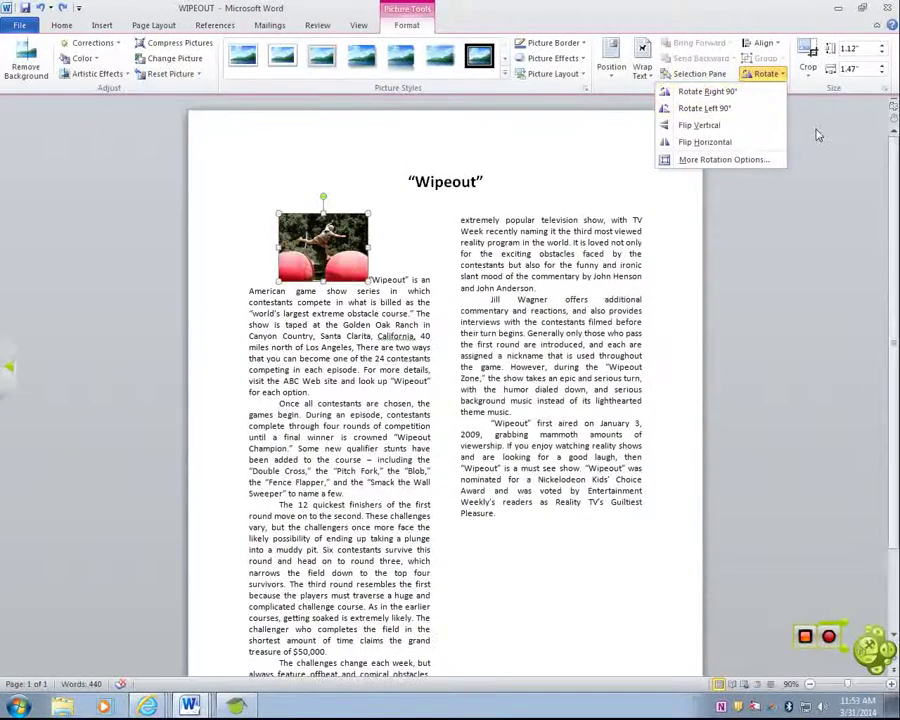
{"action": "left_click", "coordinate": [700, 125]}
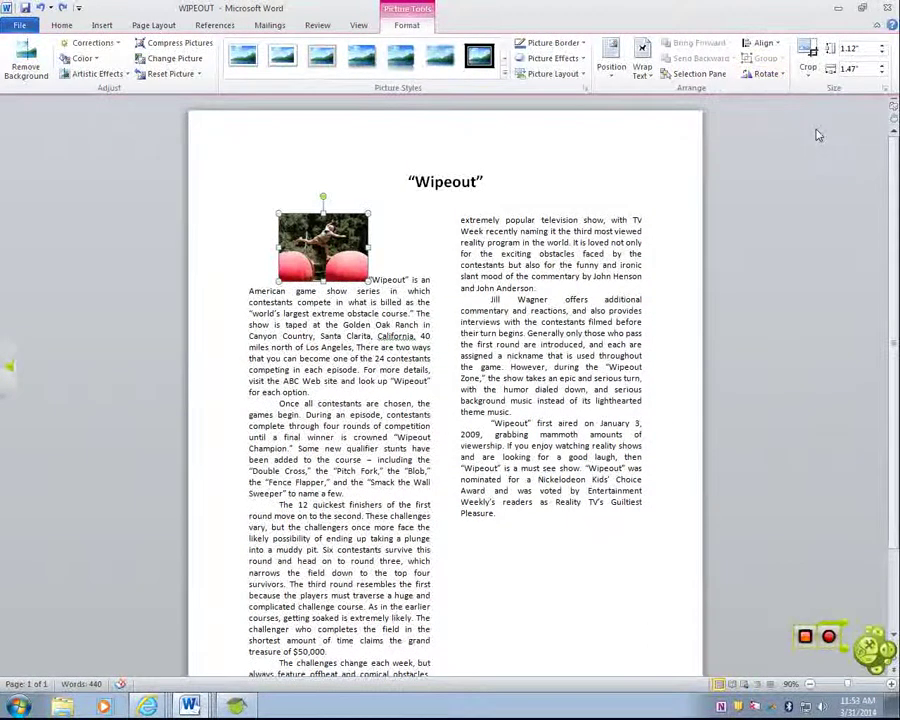
{"action": "left_click", "coordinate": [816, 136]}
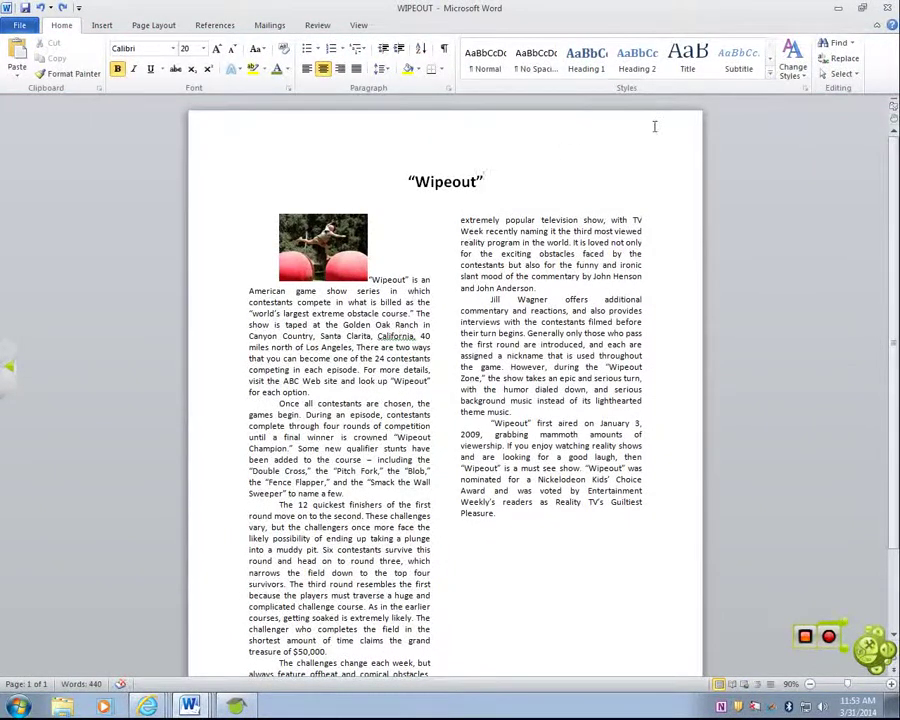
Apply Tight text wrapping to the picture and move it to the left margin beside the first paragraph.
{"action": "left_click", "coordinate": [323, 247]}
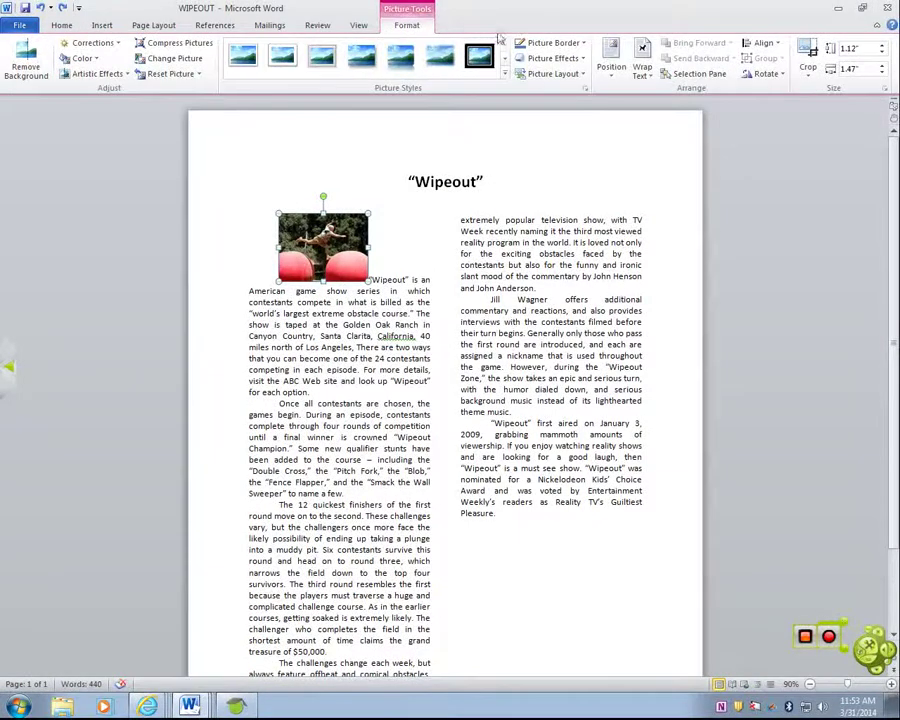
{"action": "left_click", "coordinate": [643, 66]}
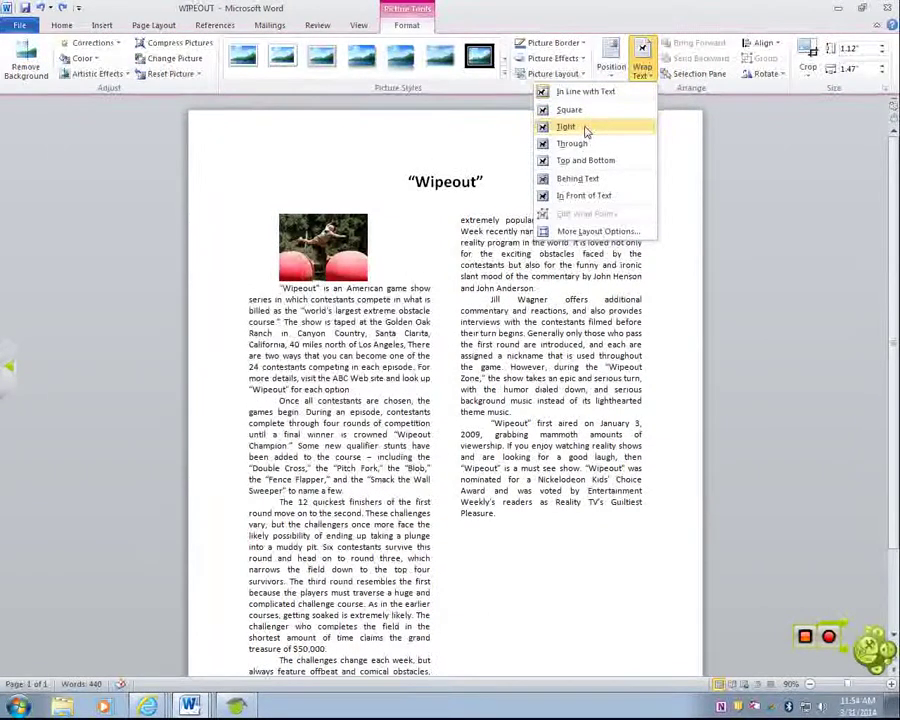
{"action": "left_click", "coordinate": [586, 130]}
{"action": "left_click_drag", "start_coordinate": [325, 246], "coordinate": [294, 254]}
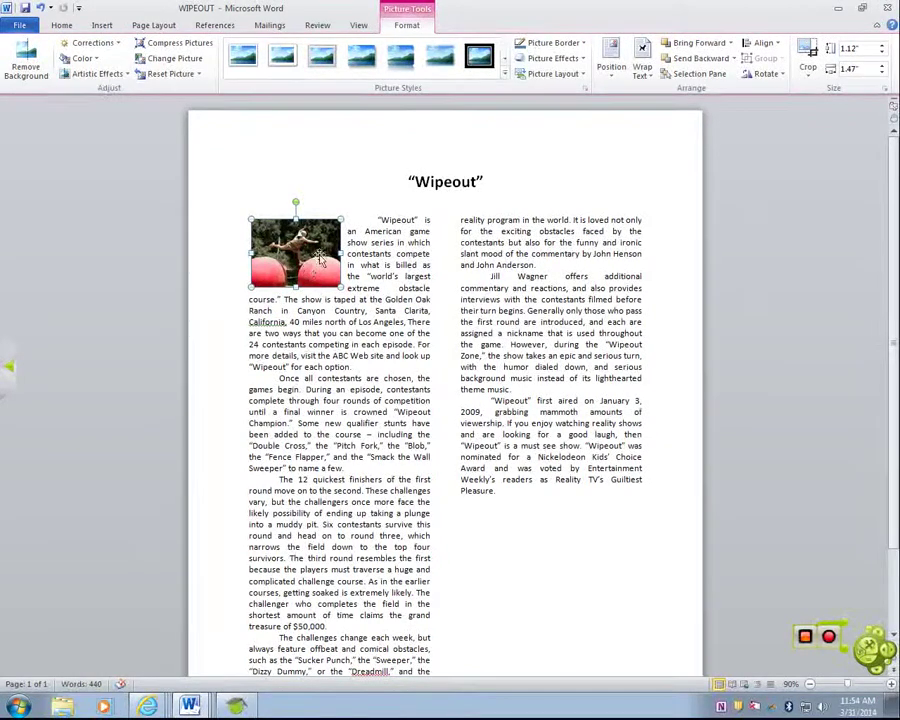
Change the picture's text wrapping to Square and deselect the picture.
{"action": "left_click", "coordinate": [642, 70]}
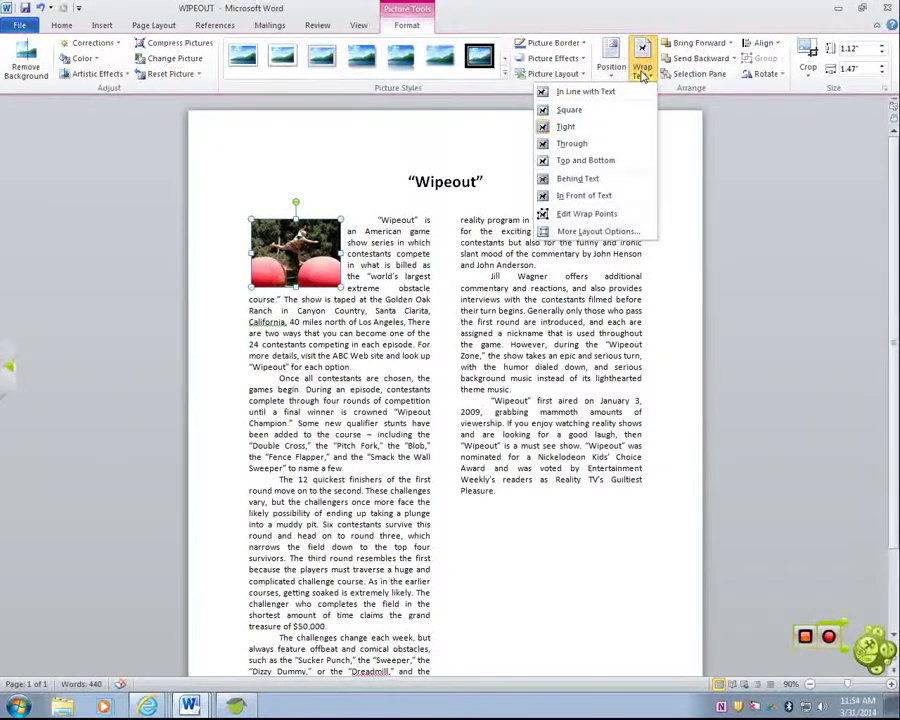
{"action": "left_click", "coordinate": [560, 116]}
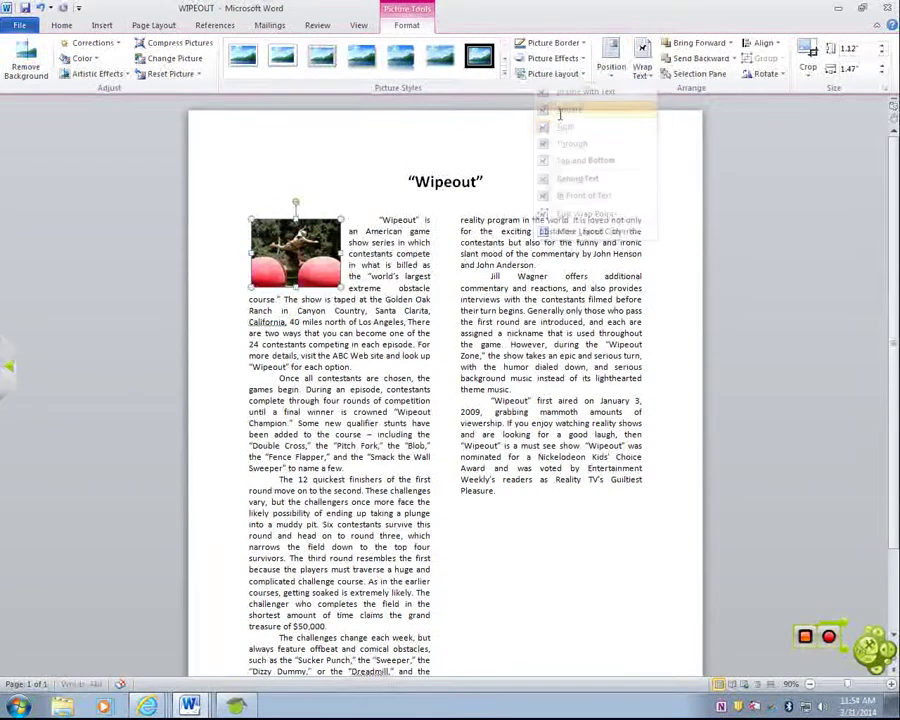
{"action": "left_click", "coordinate": [352, 317]}
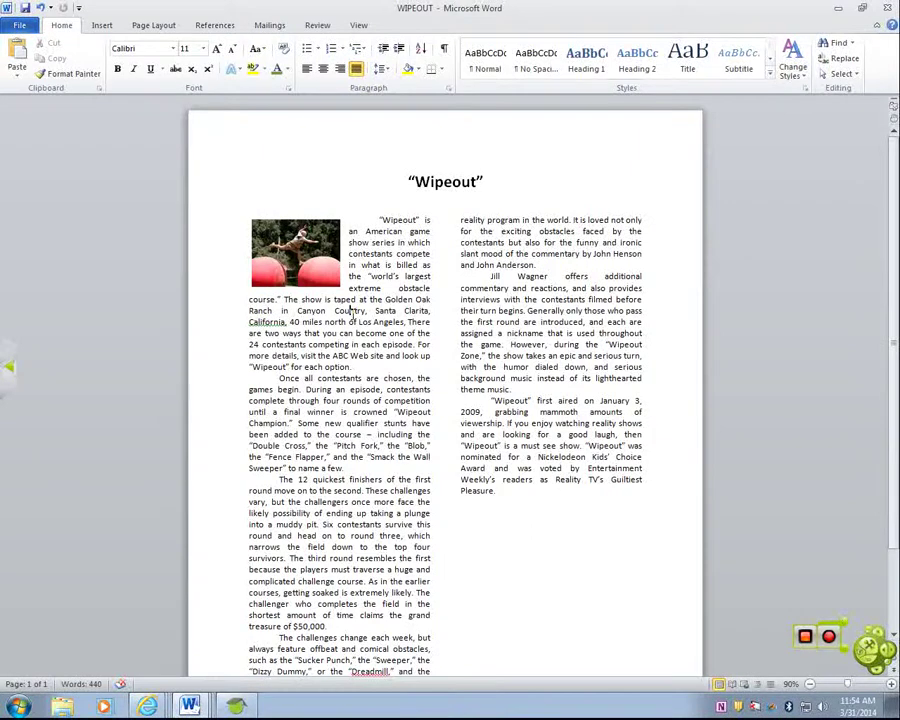
Restore the WIPEOUT window to a smaller size, switch to word_activity_8_draw_tools and restore that window to half the screen.
{"action": "double_click", "coordinate": [455, 8]}
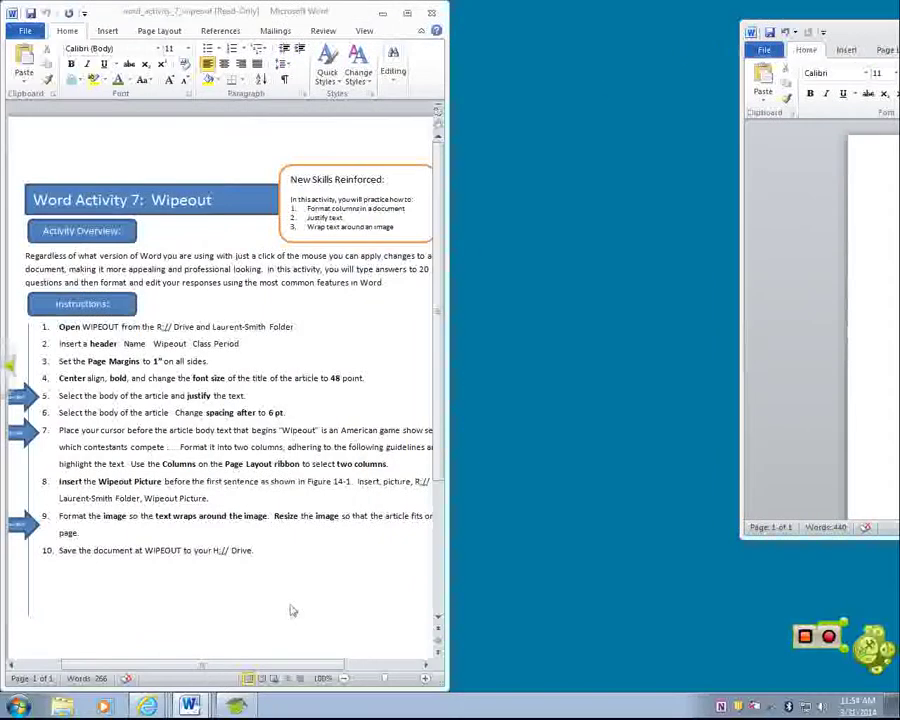
{"action": "left_click", "coordinate": [190, 706]}
{"action": "left_click", "coordinate": [180, 652]}
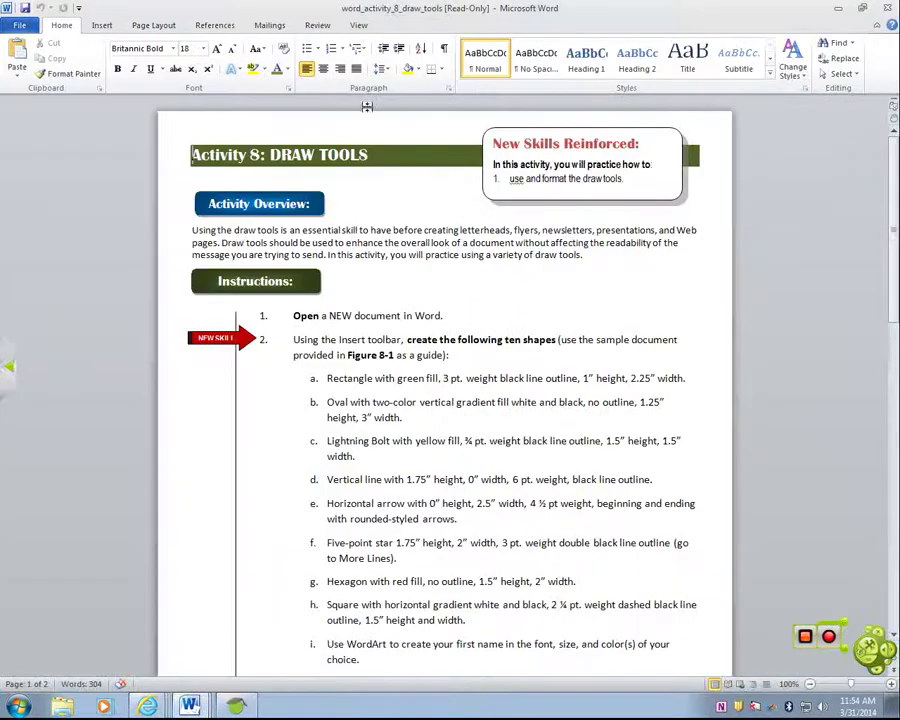
{"action": "double_click", "coordinate": [600, 14]}
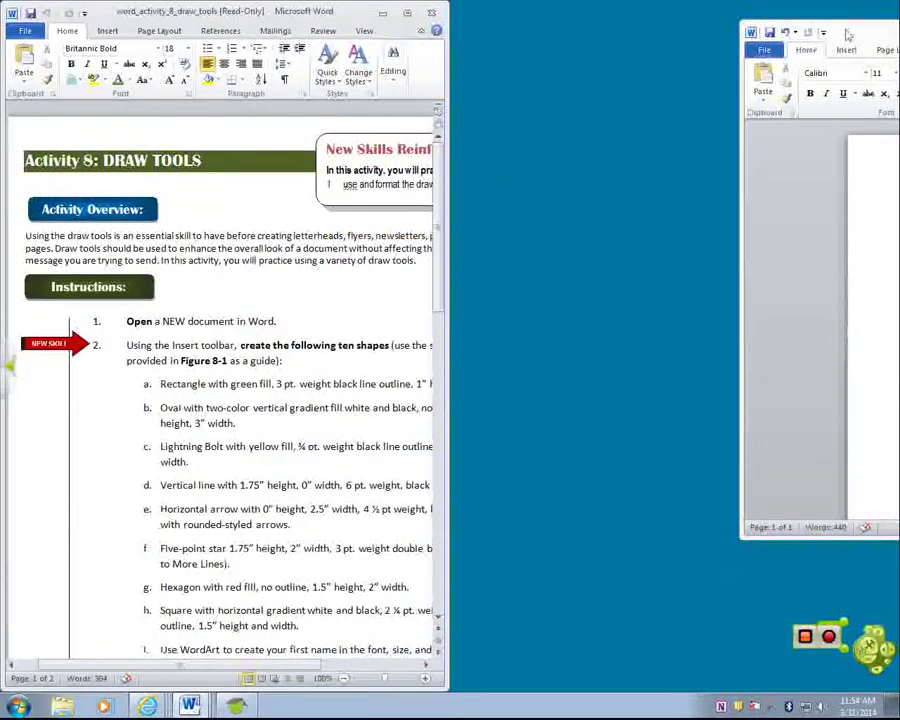
Create a blank document filling the half of the screen beside the Activity 8 instructions, and zoom the instructions out to 80%.
{"action": "left_click_drag", "start_coordinate": [864, 33], "coordinate": [898, 35]}
{"action": "left_click", "coordinate": [475, 31]}
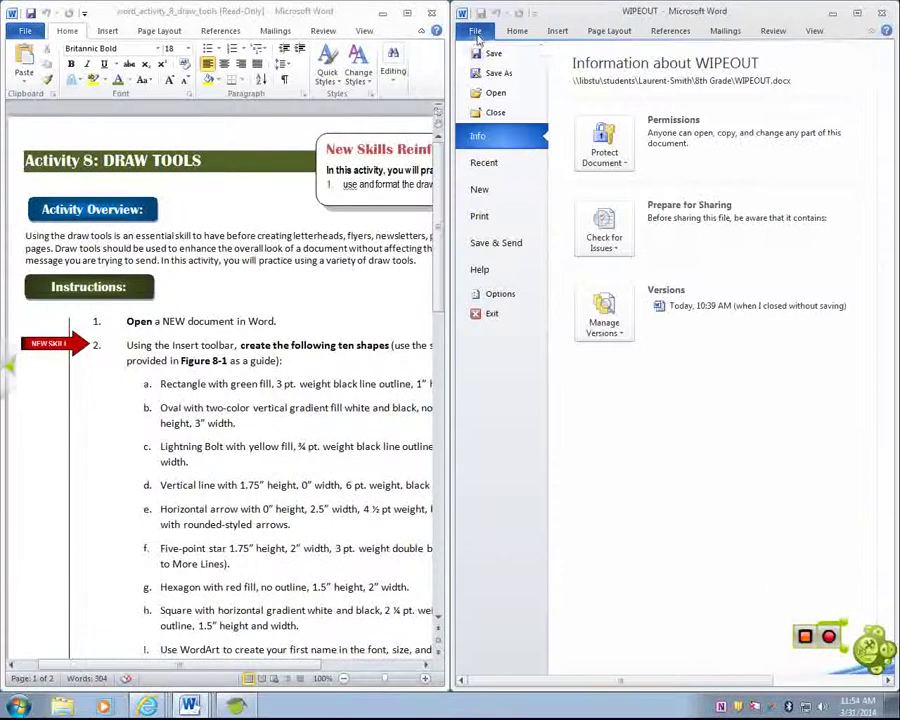
{"action": "left_click", "coordinate": [479, 189]}
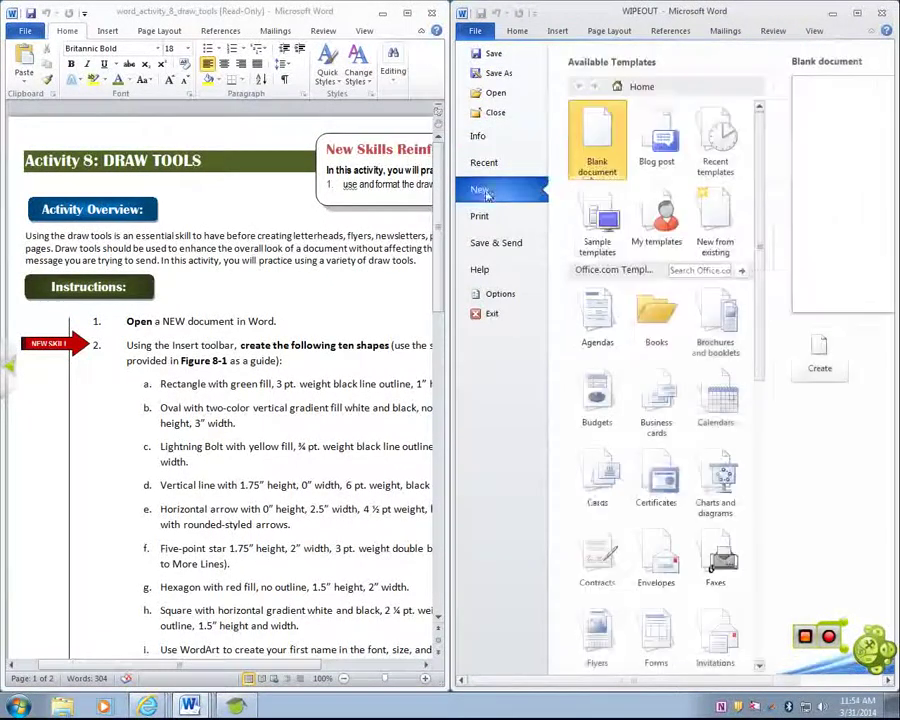
{"action": "left_click", "coordinate": [815, 378]}
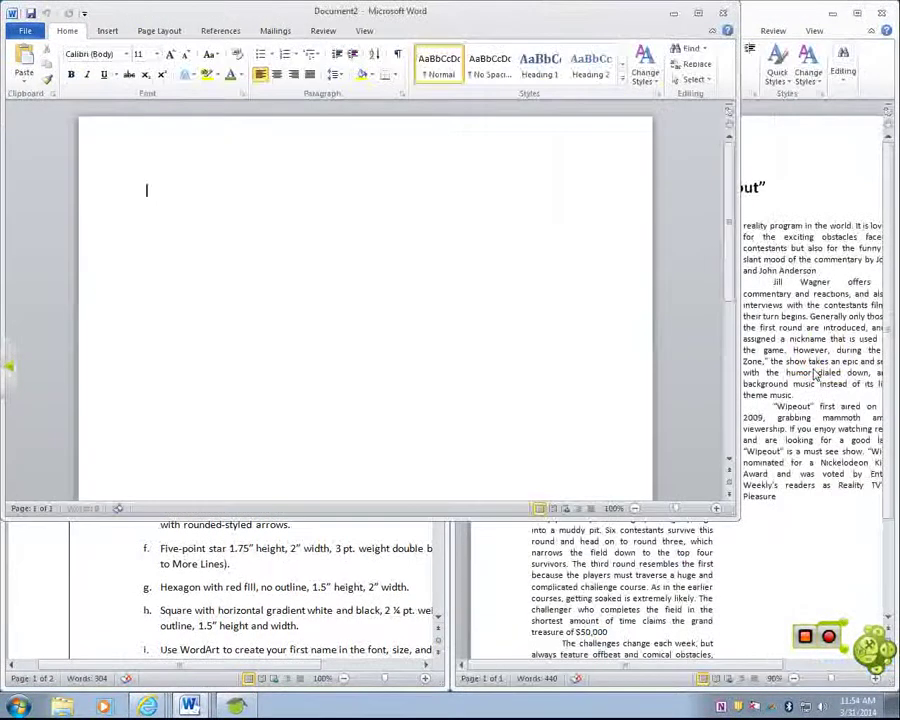
{"action": "left_click_drag", "start_coordinate": [398, 15], "coordinate": [898, 20]}
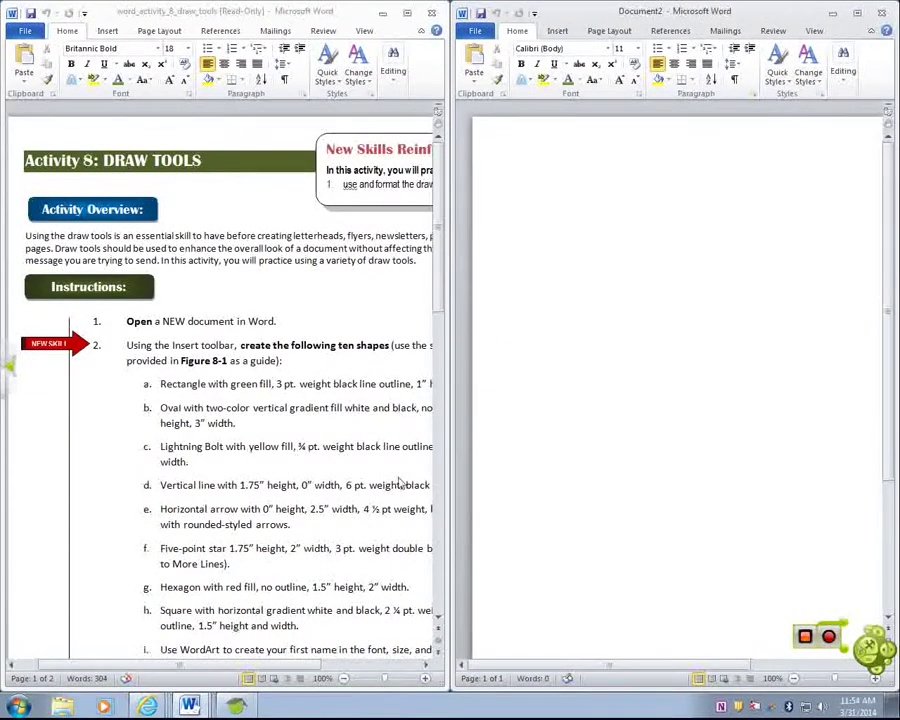
{"action": "left_click", "coordinate": [344, 679]}
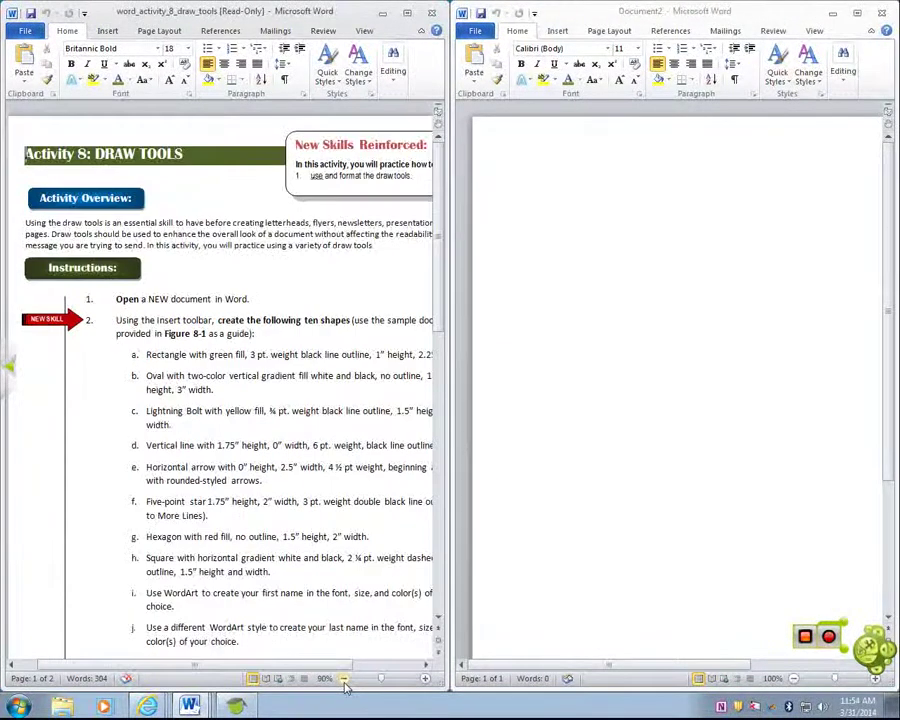
{"action": "left_click", "coordinate": [344, 679]}
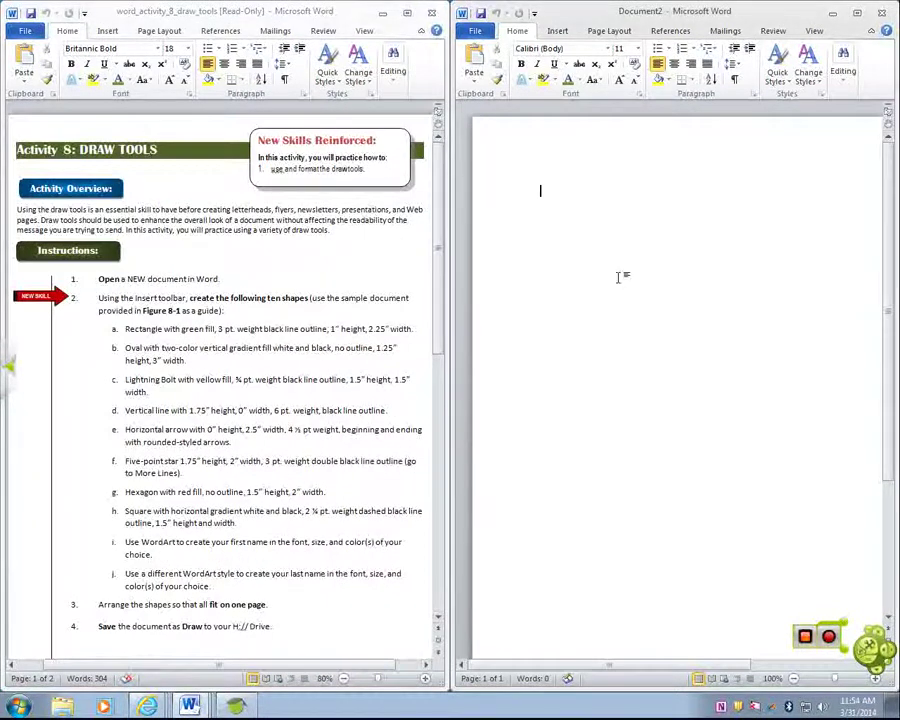
Draw a rectangle about 1.04" high and 2.09" wide near the top of the blank document.
{"action": "left_click", "coordinate": [564, 33]}
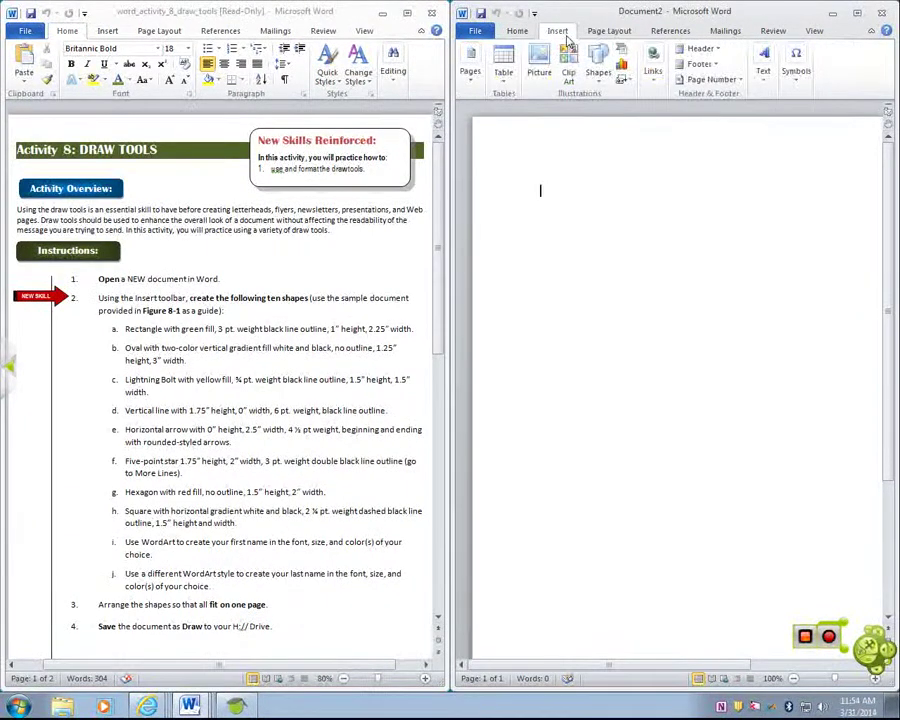
{"action": "left_click", "coordinate": [598, 60]}
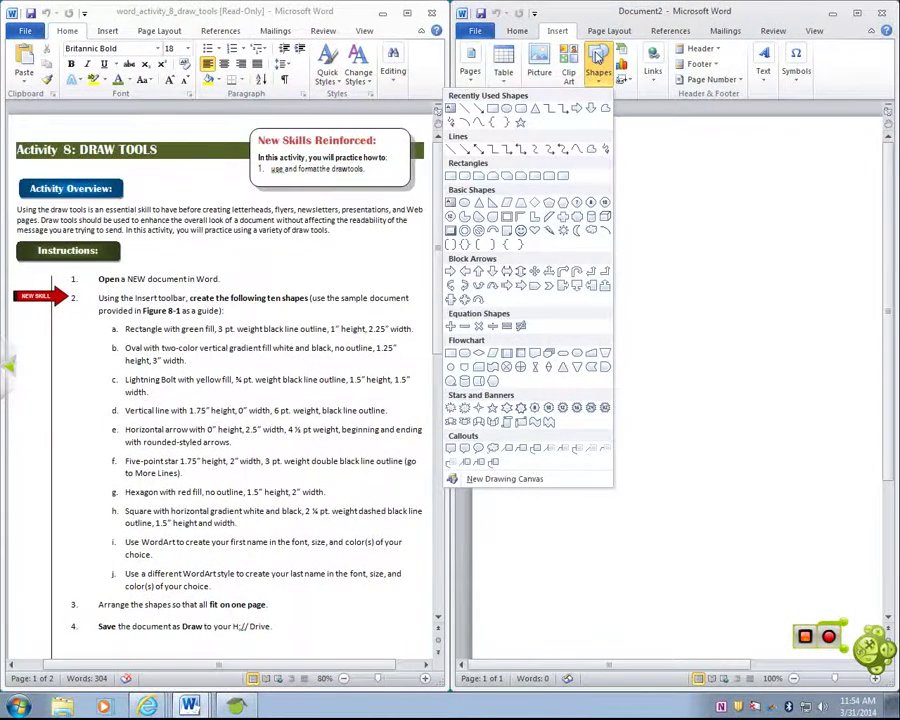
{"action": "left_click", "coordinate": [493, 110]}
{"action": "left_click_drag", "start_coordinate": [531, 192], "coordinate": [673, 262]}
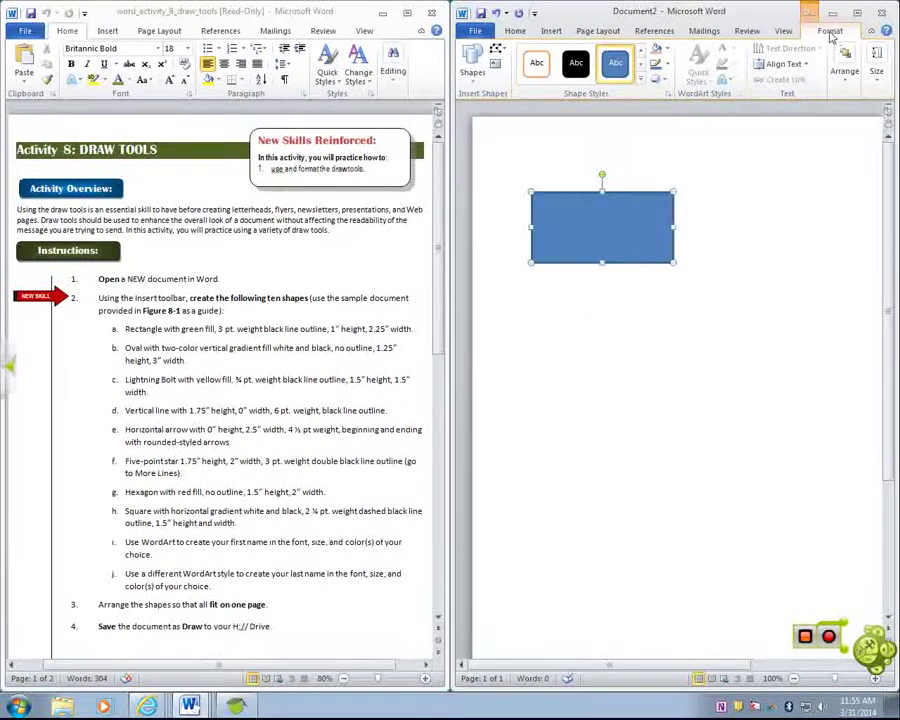
{"action": "left_click", "coordinate": [857, 14]}
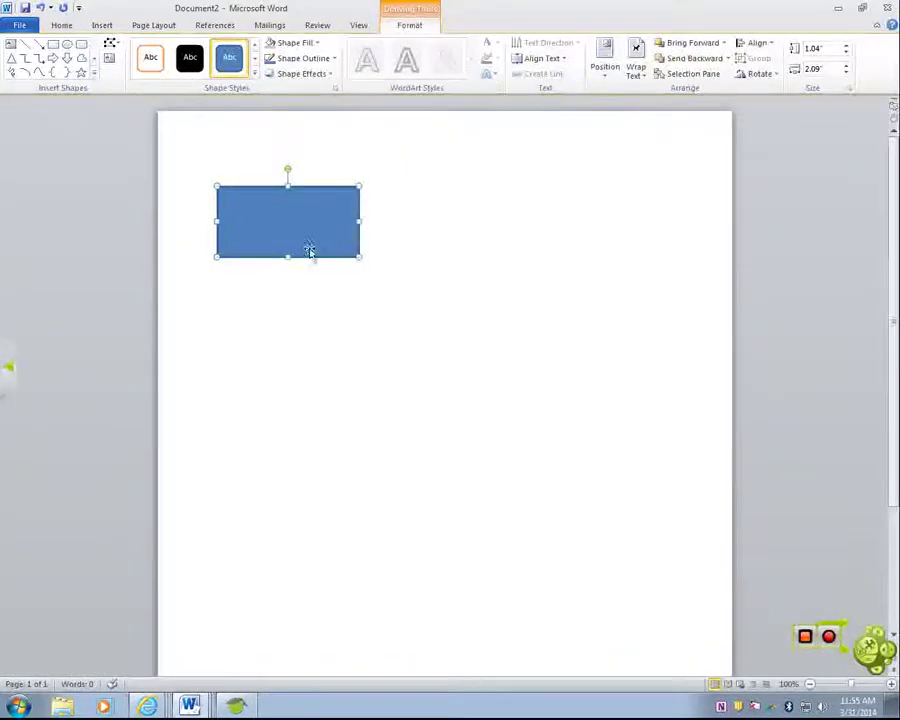
{"action": "double_click", "coordinate": [336, 12]}
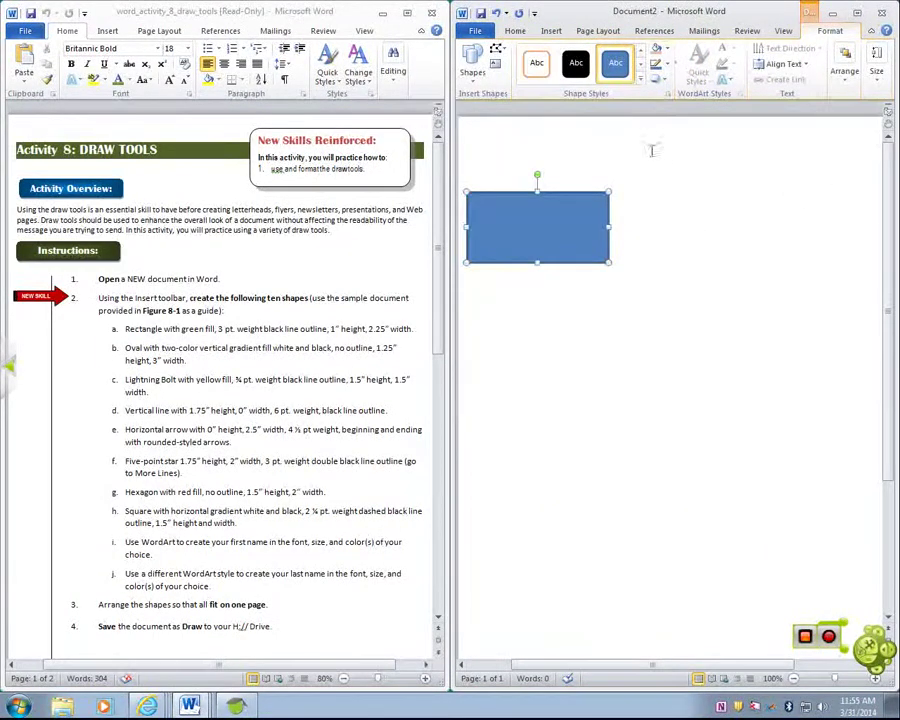
Fill the rectangle with a light green theme color and give it a black outline with 3 pt weight.
{"action": "left_click", "coordinate": [667, 51]}
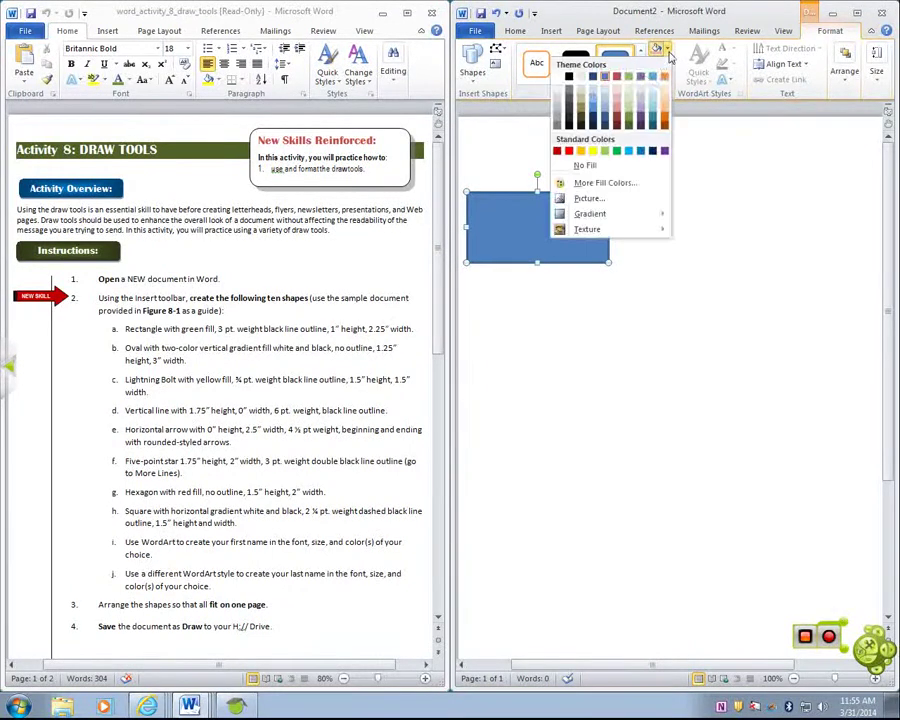
{"action": "left_click", "coordinate": [628, 117]}
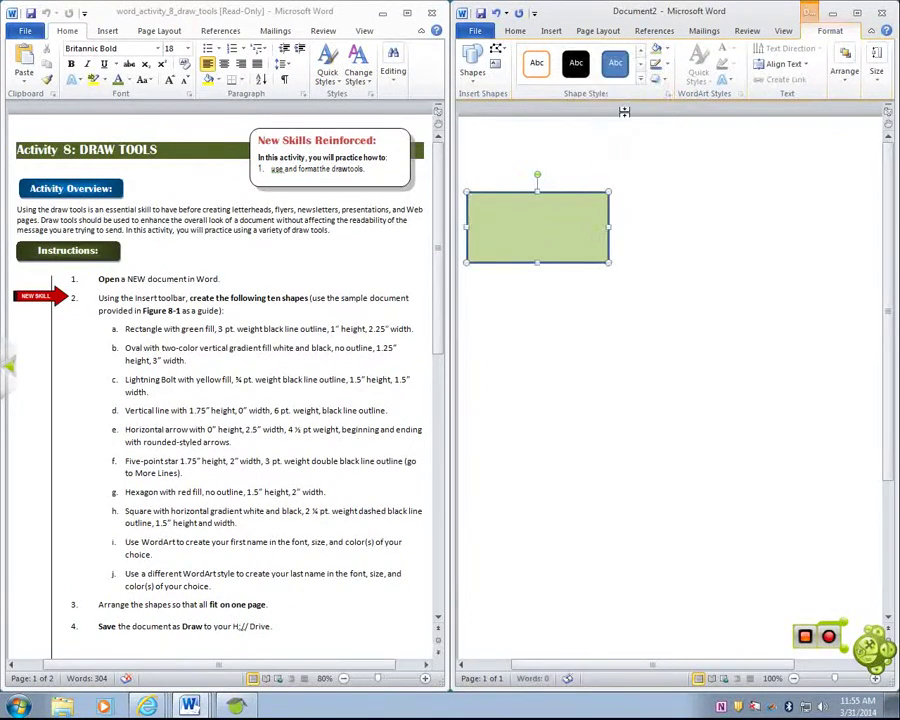
{"action": "left_click", "coordinate": [666, 66]}
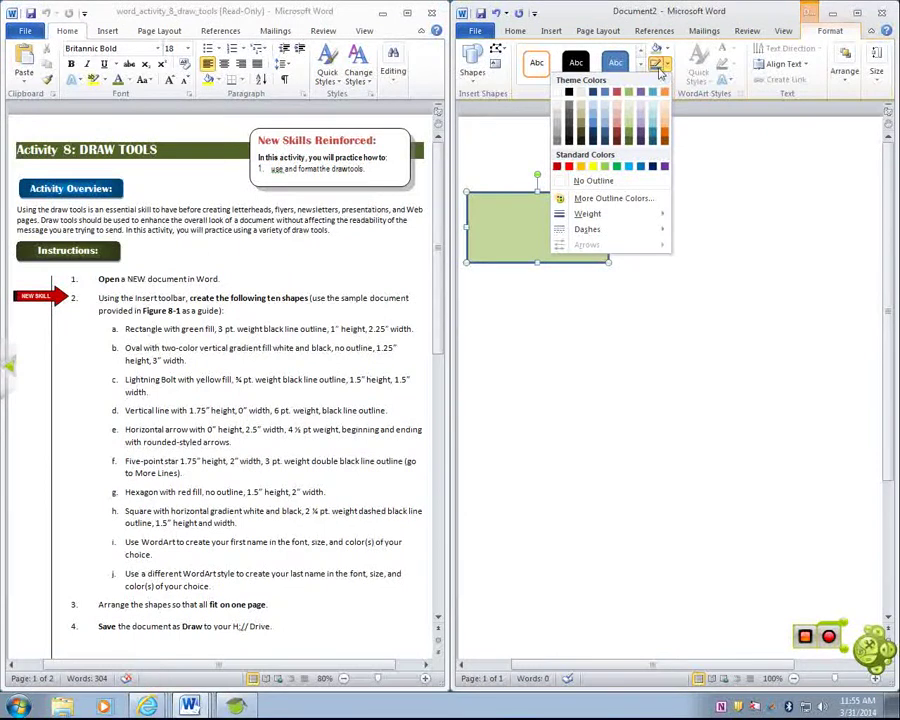
{"action": "left_click", "coordinate": [569, 92]}
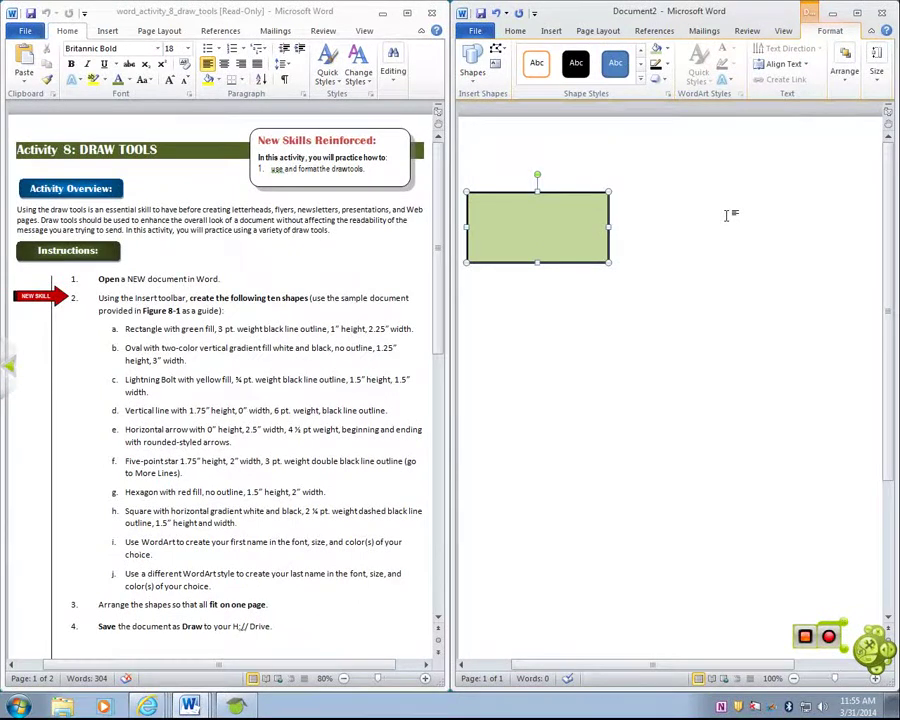
{"action": "left_click", "coordinate": [666, 64]}
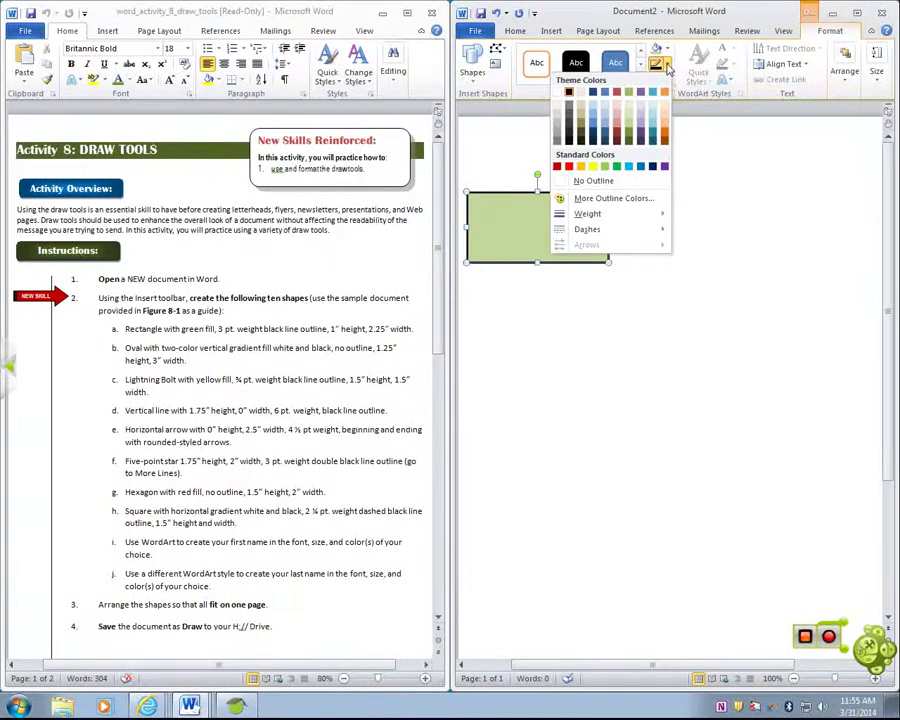
{"action": "mouse_move", "coordinate": [622, 228]}
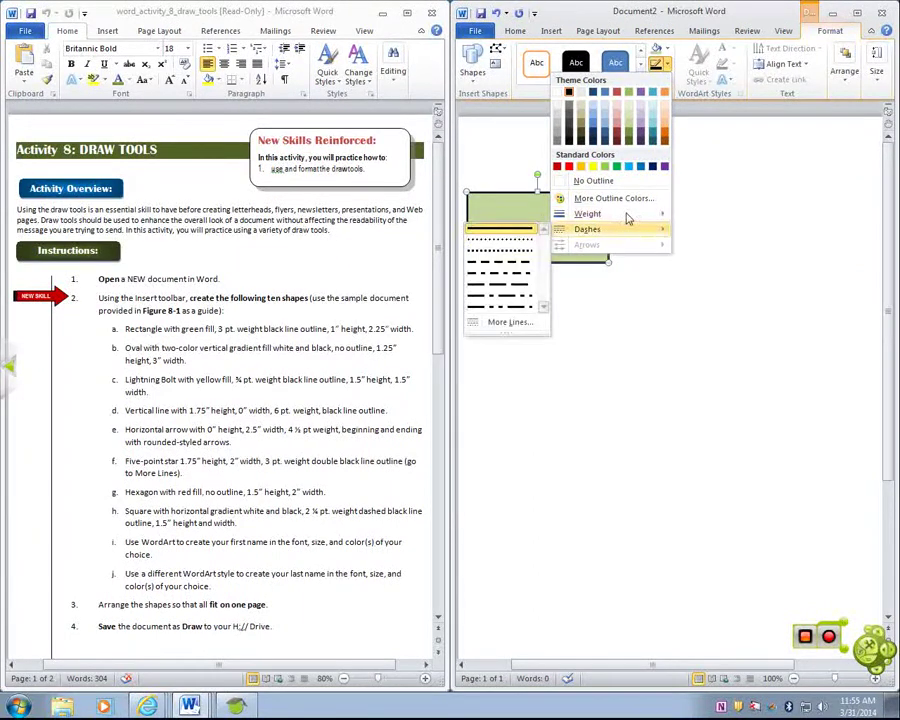
{"action": "mouse_move", "coordinate": [588, 214]}
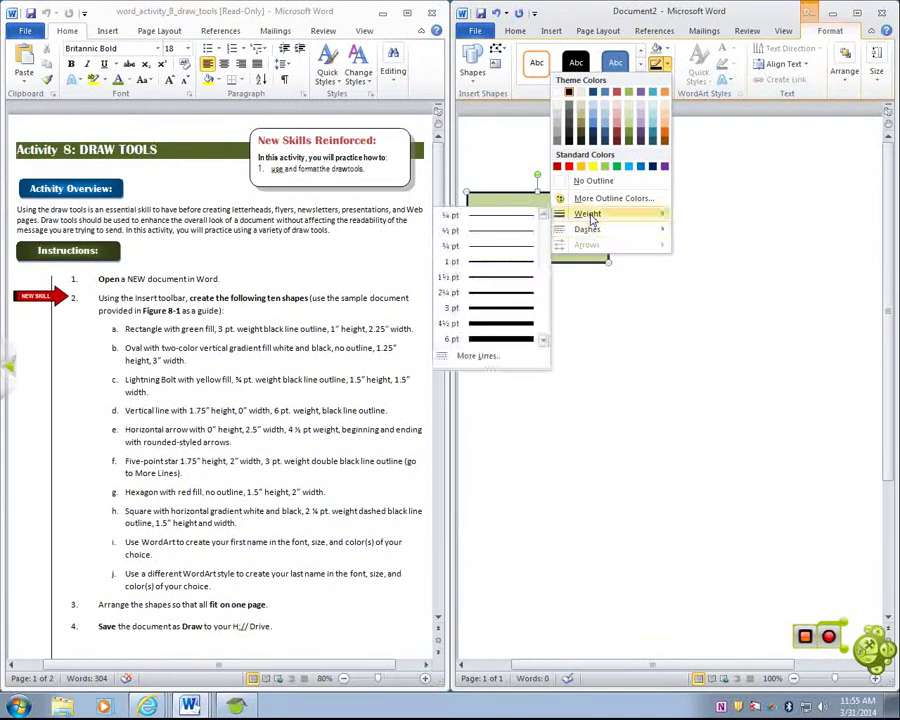
{"action": "left_click", "coordinate": [502, 312]}
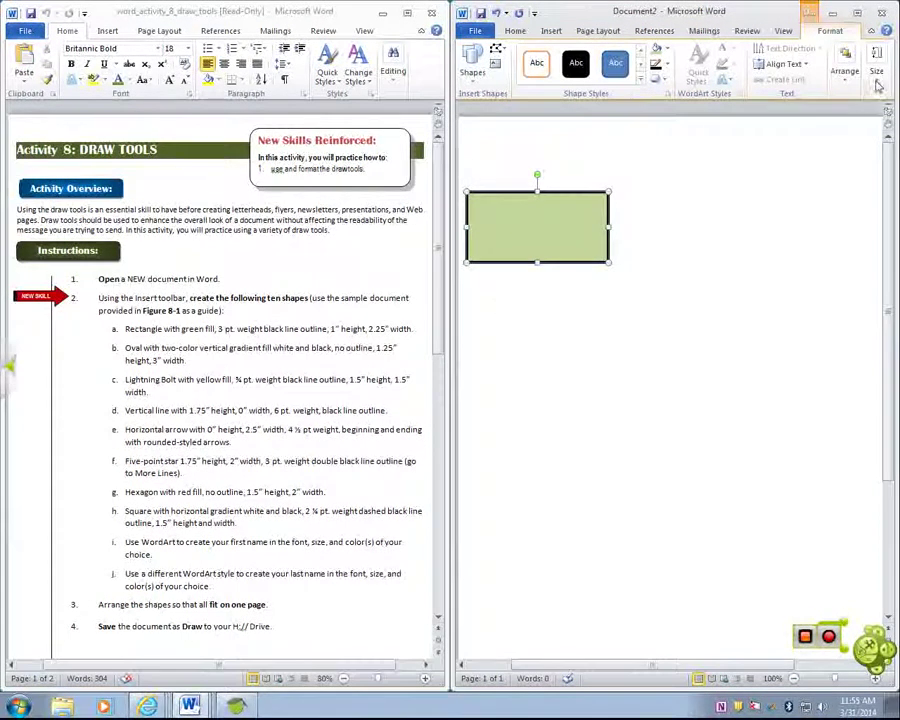
Set the green rectangle's height to 1" and width to 2.25", and deselect it.
{"action": "left_click", "coordinate": [857, 14]}
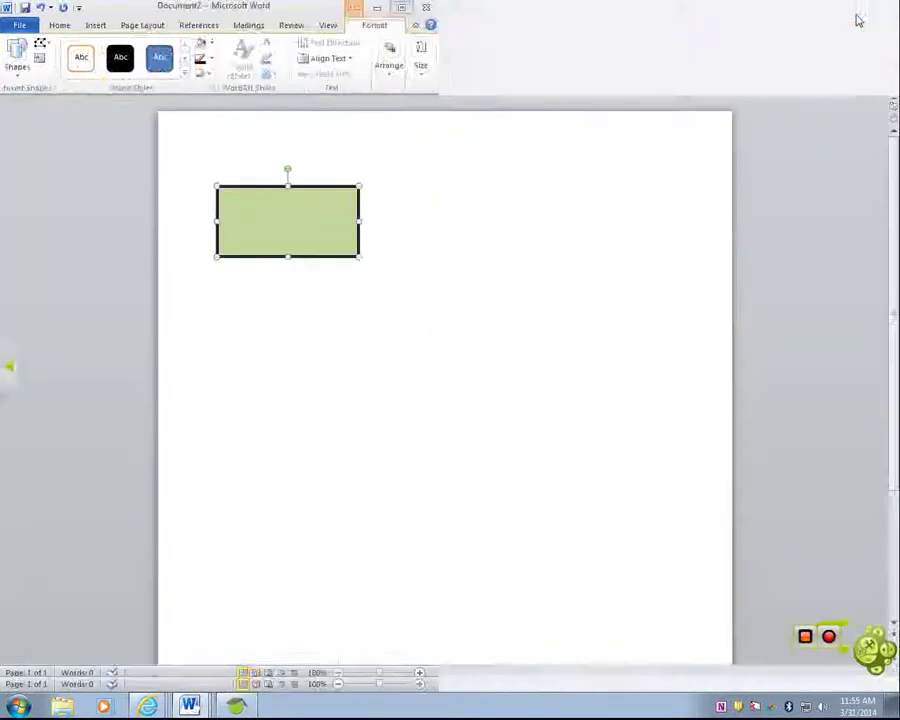
{"action": "double_click", "coordinate": [327, 8]}
{"action": "left_click", "coordinate": [877, 80]}
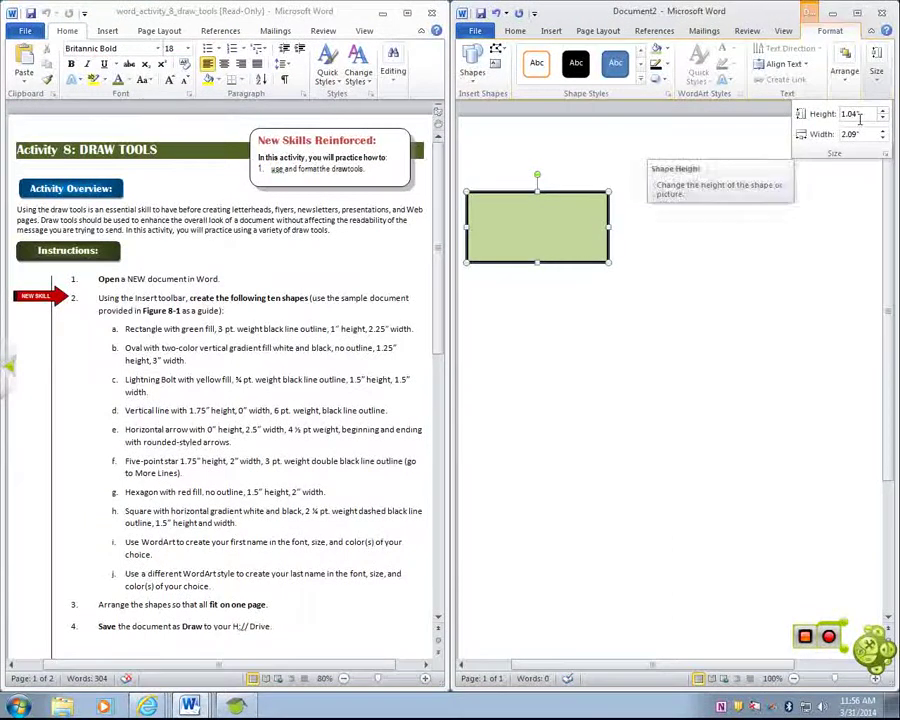
{"action": "left_click", "coordinate": [859, 116]}
{"action": "type", "text": "1"}
{"action": "left_click", "coordinate": [864, 136]}
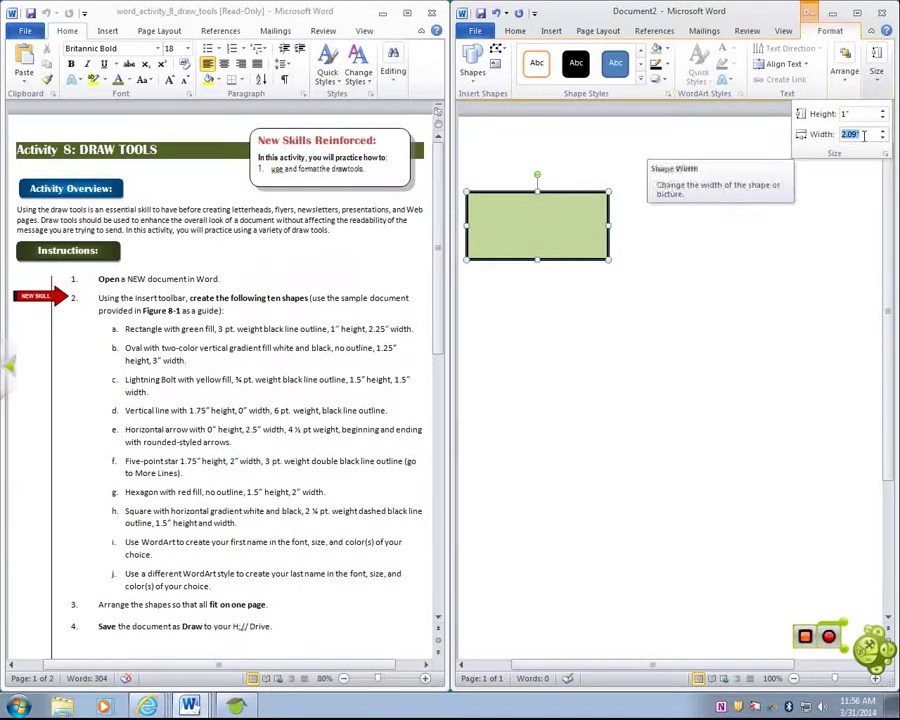
{"action": "type", "text": "2.2"}
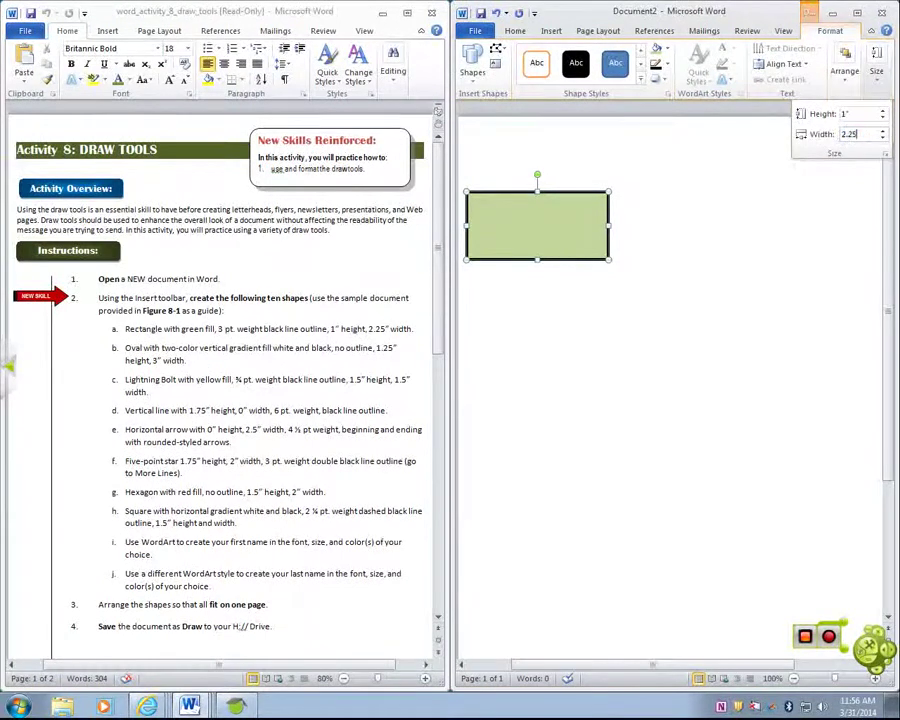
{"action": "type", "text": "5"}
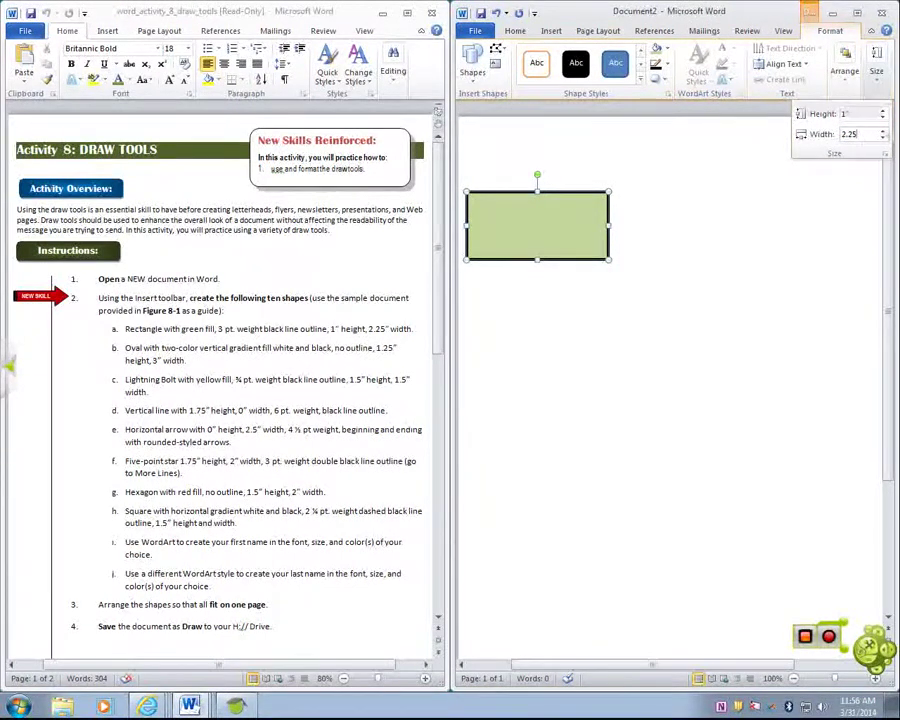
{"action": "key", "text": "Return"}
{"action": "left_click", "coordinate": [735, 364]}
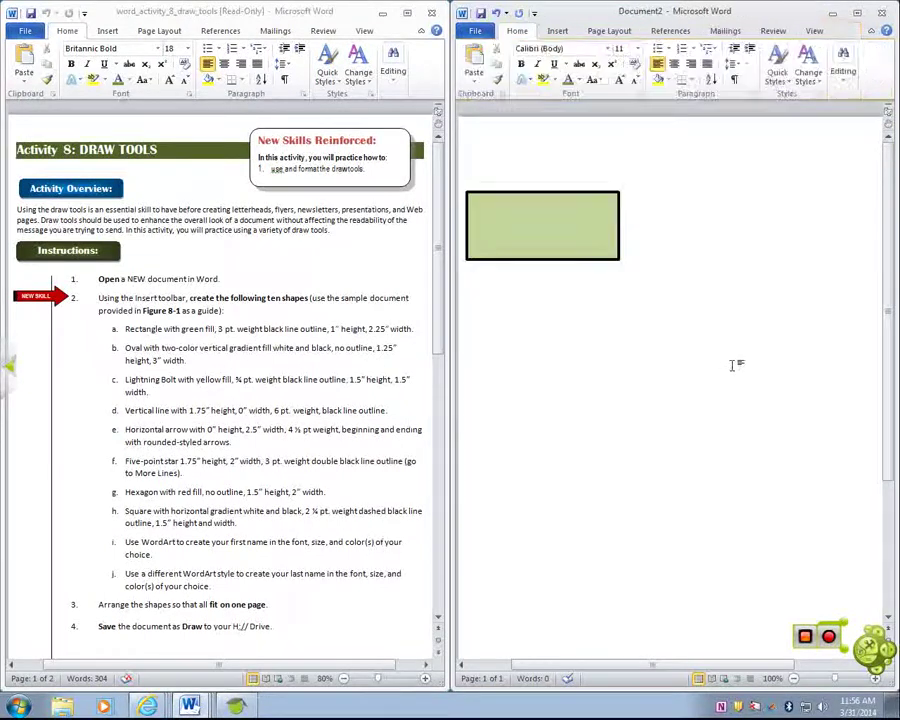